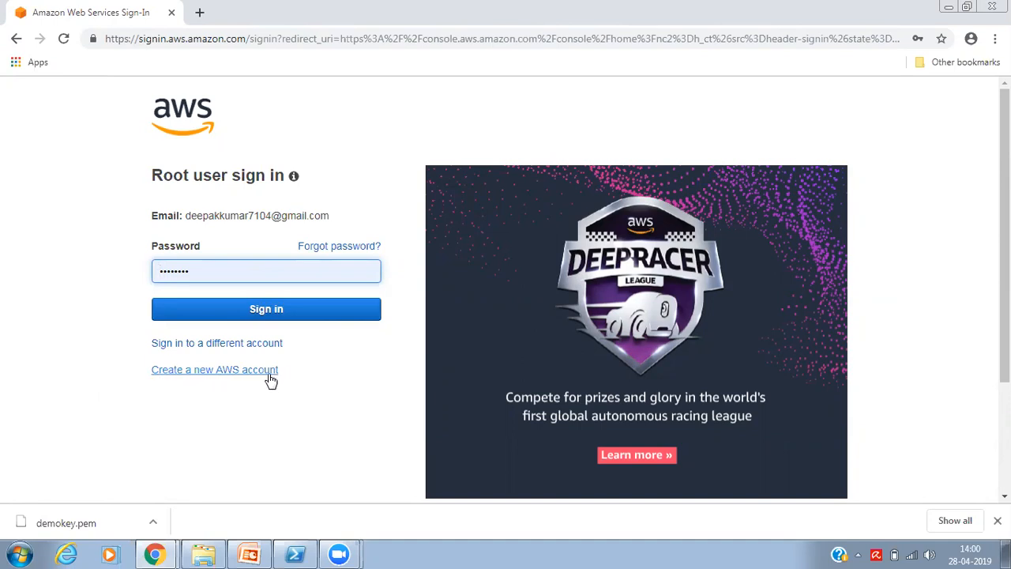
Step: Sign in to the AWS console as the root user and open the EC2 service
{"action": "left_click", "coordinate": [295, 309]}
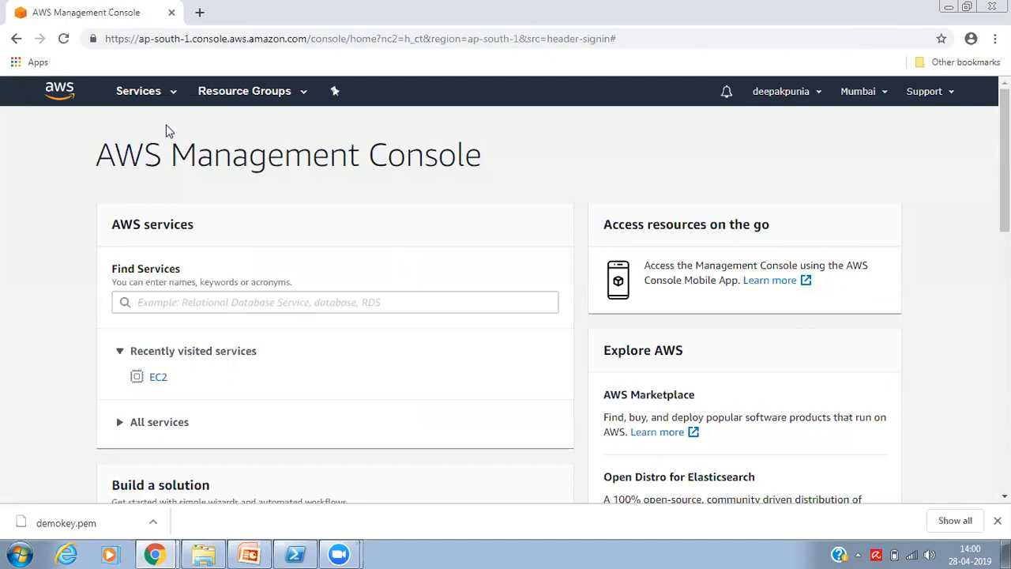
{"action": "left_click", "coordinate": [166, 94]}
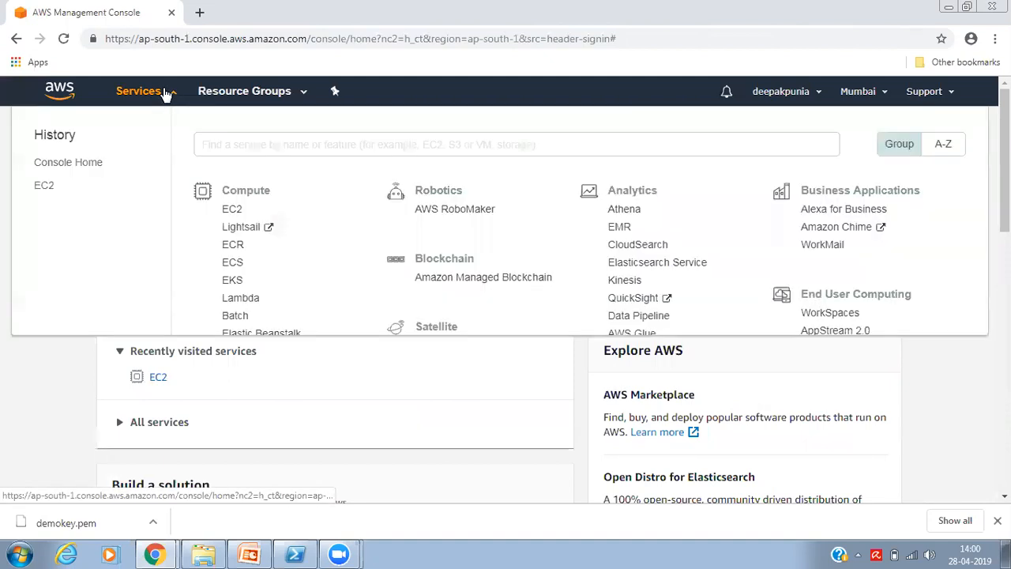
{"action": "left_click", "coordinate": [234, 211]}
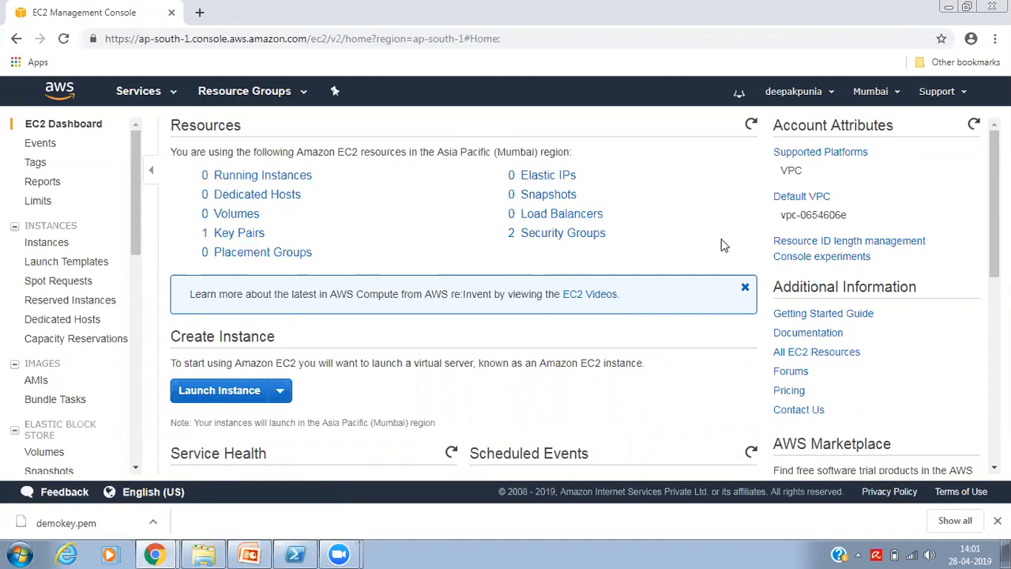
Step: Start launching an EC2 instance from the Amazon Linux 2 AMI (HVM), SSD Volume Type, with the t2.micro instance type
{"action": "left_click_drag", "start_coordinate": [995, 211], "coordinate": [995, 281]}
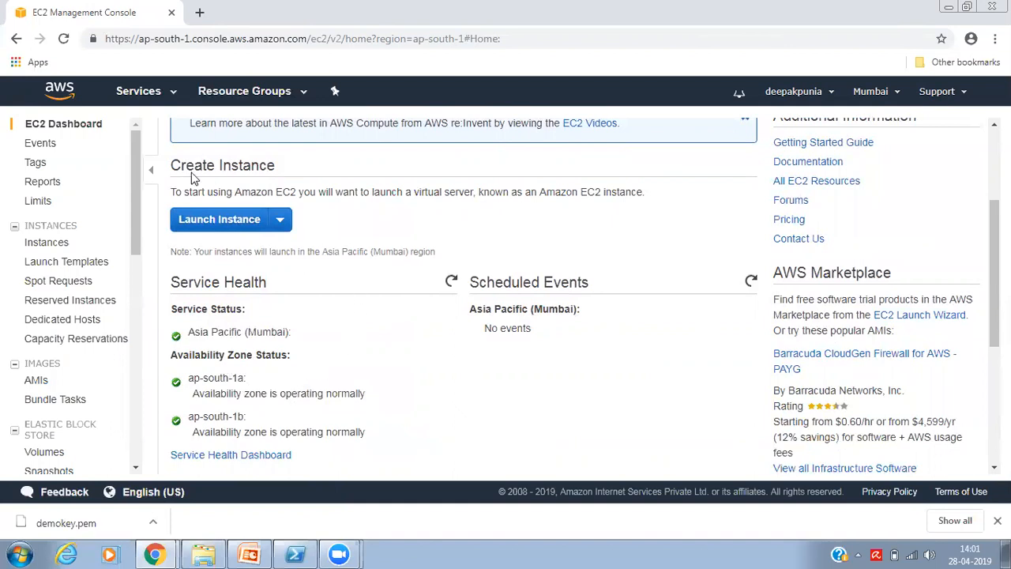
{"action": "left_click", "coordinate": [242, 224]}
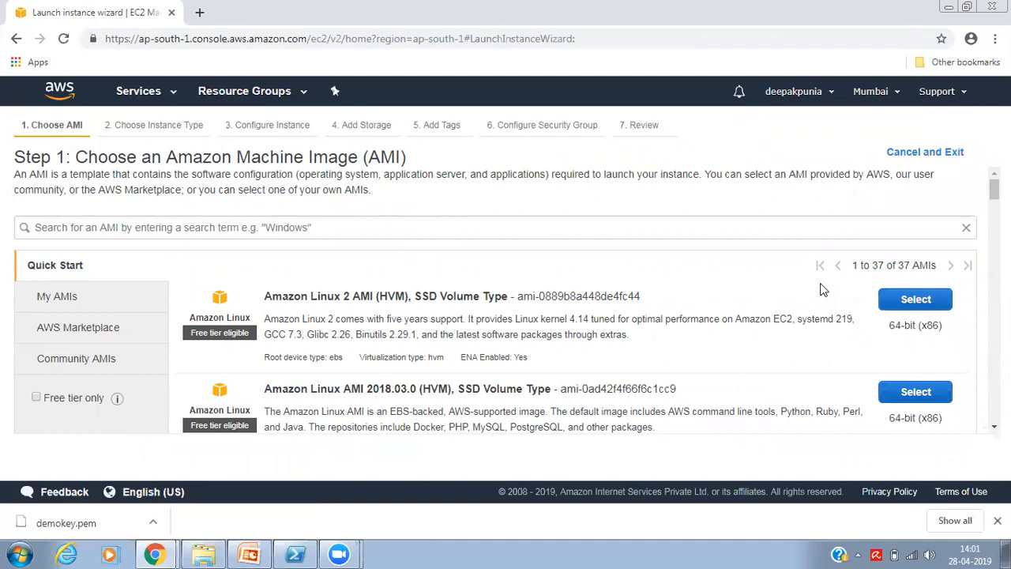
{"action": "mouse_move", "coordinate": [994, 186]}
{"action": "left_mouse_down"}
{"action": "mouse_move", "coordinate": [994, 265]}
{"action": "mouse_move", "coordinate": [994, 189]}
{"action": "left_mouse_up"}
{"action": "left_click", "coordinate": [919, 306]}
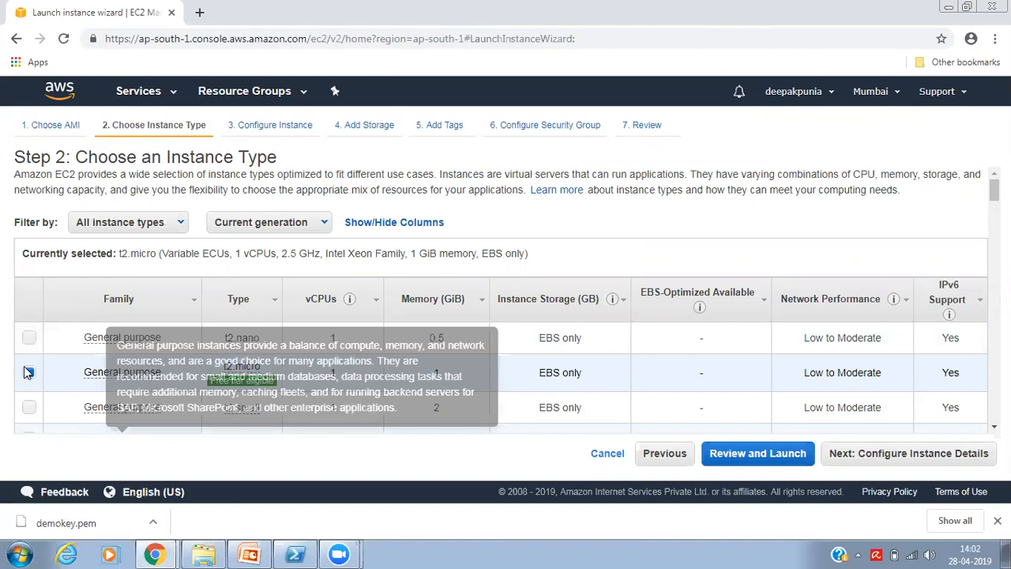
{"action": "mouse_move", "coordinate": [258, 370]}
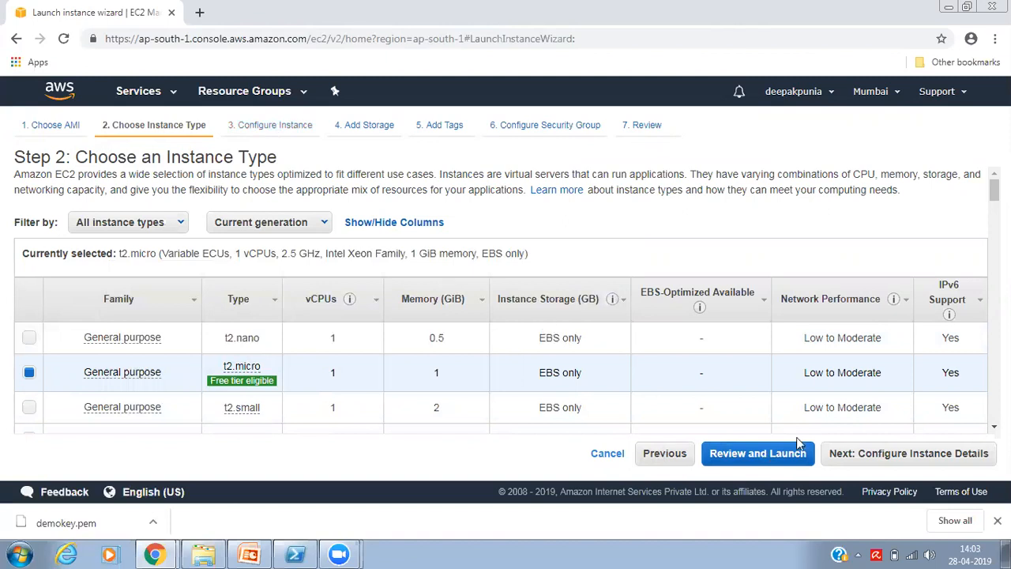
{"action": "left_click", "coordinate": [929, 460]}
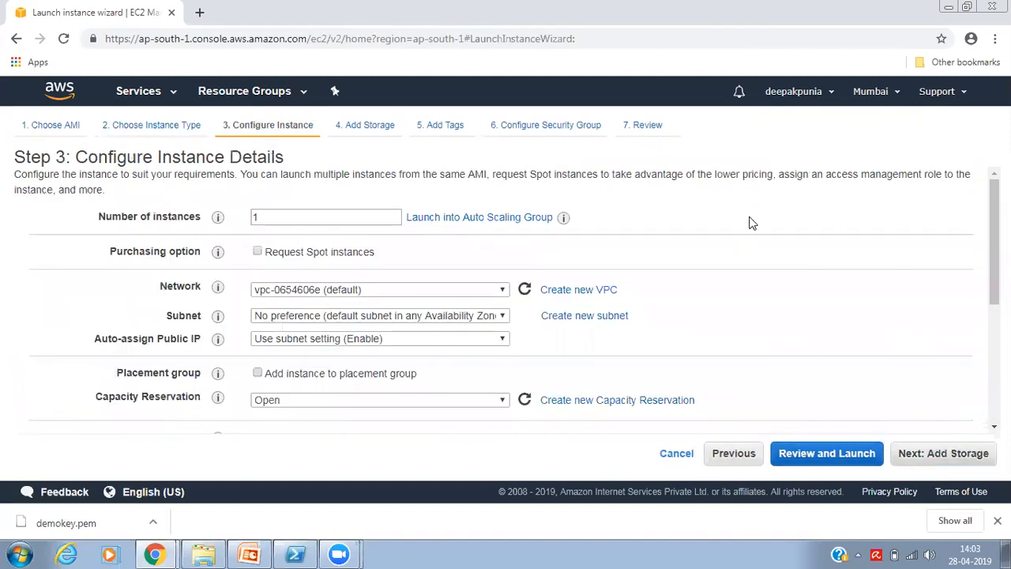
Step: Examine the instance details, including the number of instances, network settings, shutdown behavior options and termination protection
{"action": "scroll", "coordinate": [791, 118], "scroll_direction": "down", "scroll_amount": 2}
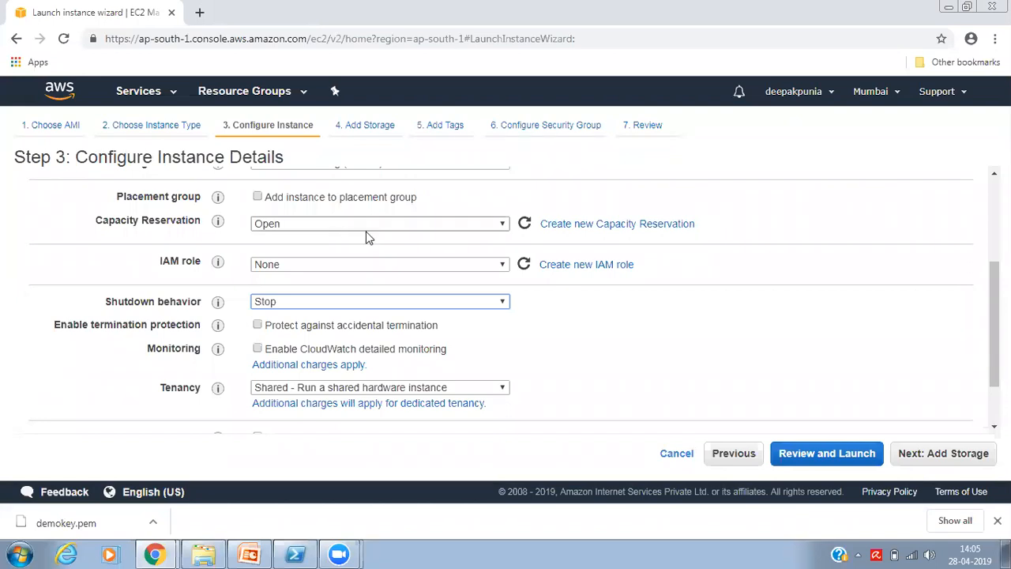
{"action": "scroll", "coordinate": [501, 300], "scroll_direction": "up", "scroll_amount": 3}
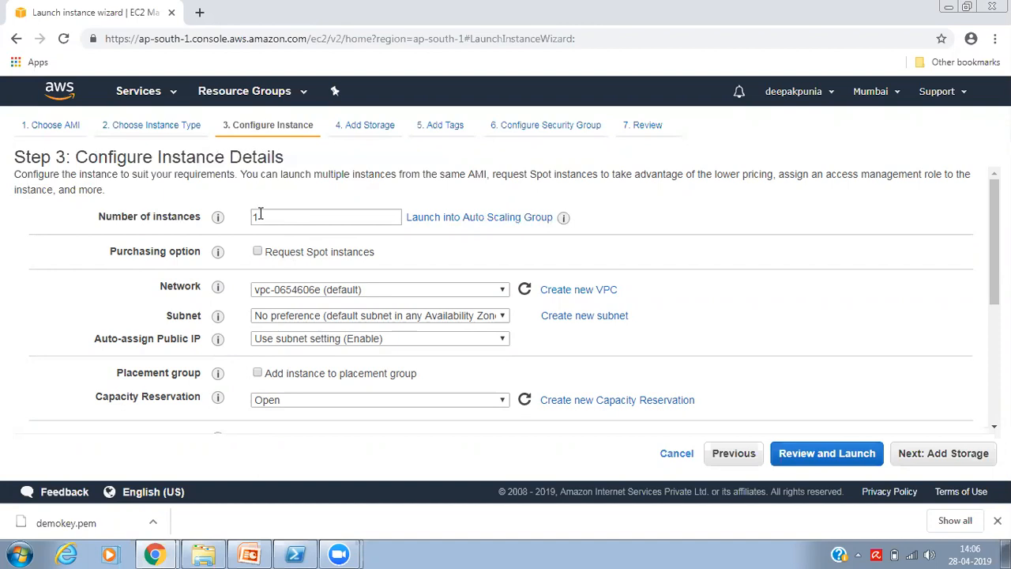
{"action": "left_click_drag", "start_coordinate": [266, 217], "coordinate": [245, 221]}
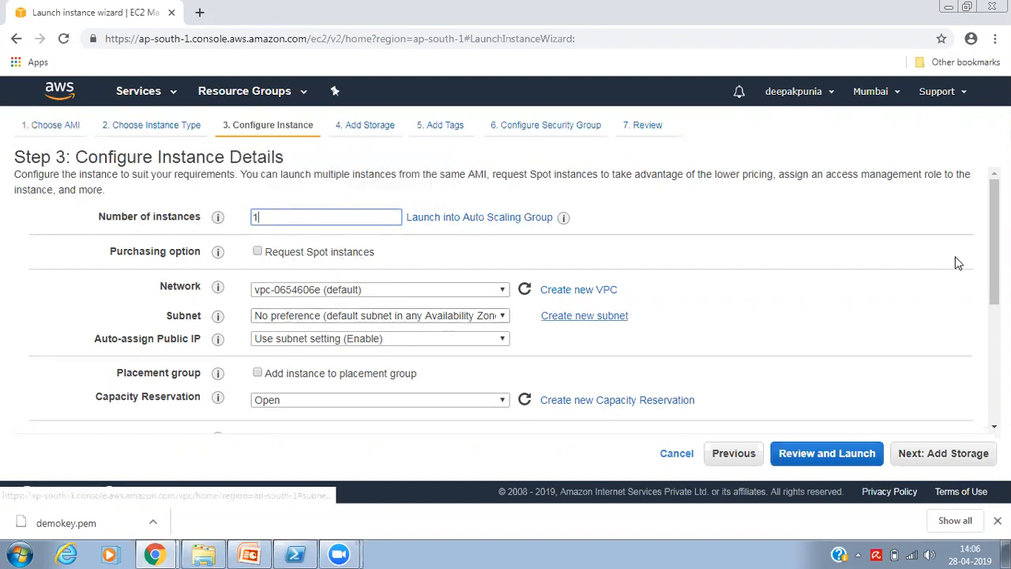
{"action": "scroll", "coordinate": [506, 300], "scroll_direction": "down", "scroll_amount": 1}
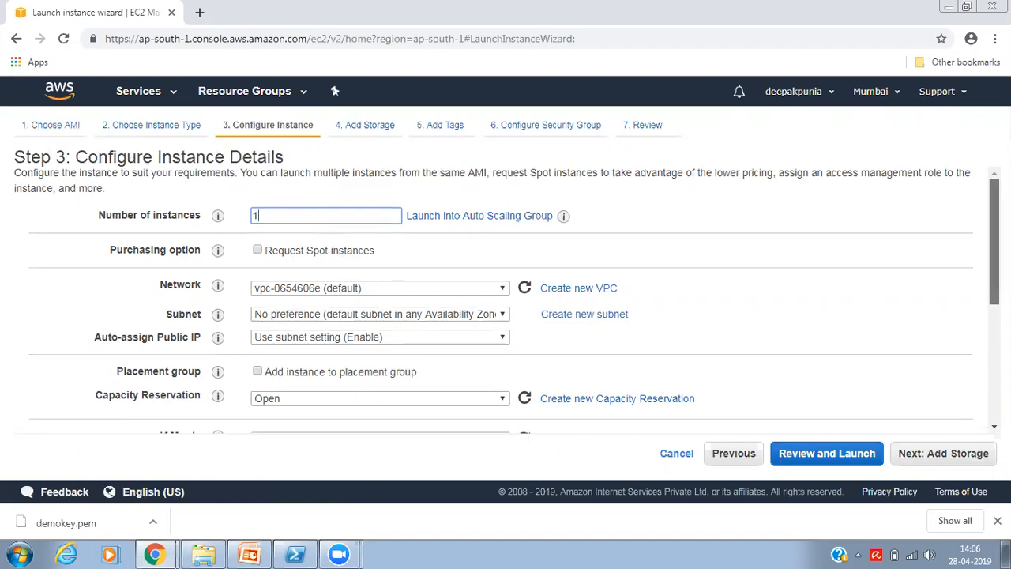
{"action": "scroll", "coordinate": [506, 300], "scroll_direction": "down", "scroll_amount": 3}
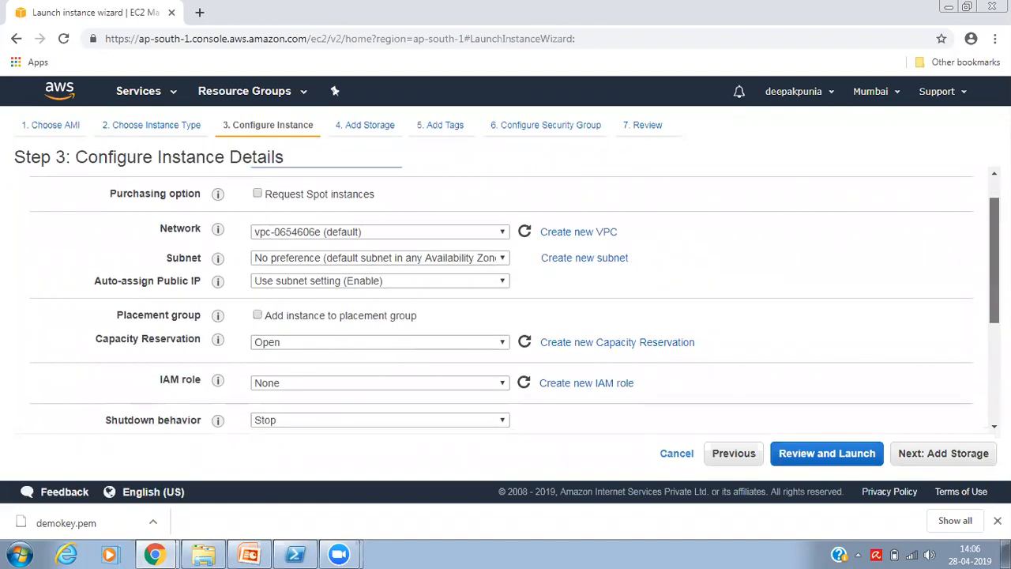
{"action": "scroll", "coordinate": [164, 302], "scroll_direction": "down", "scroll_amount": 1}
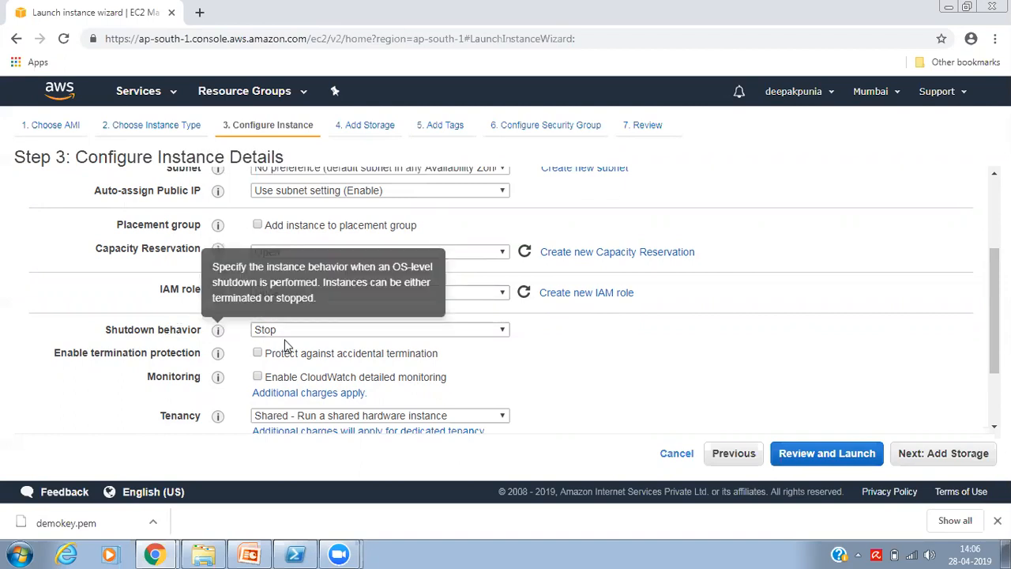
{"action": "left_click", "coordinate": [354, 332]}
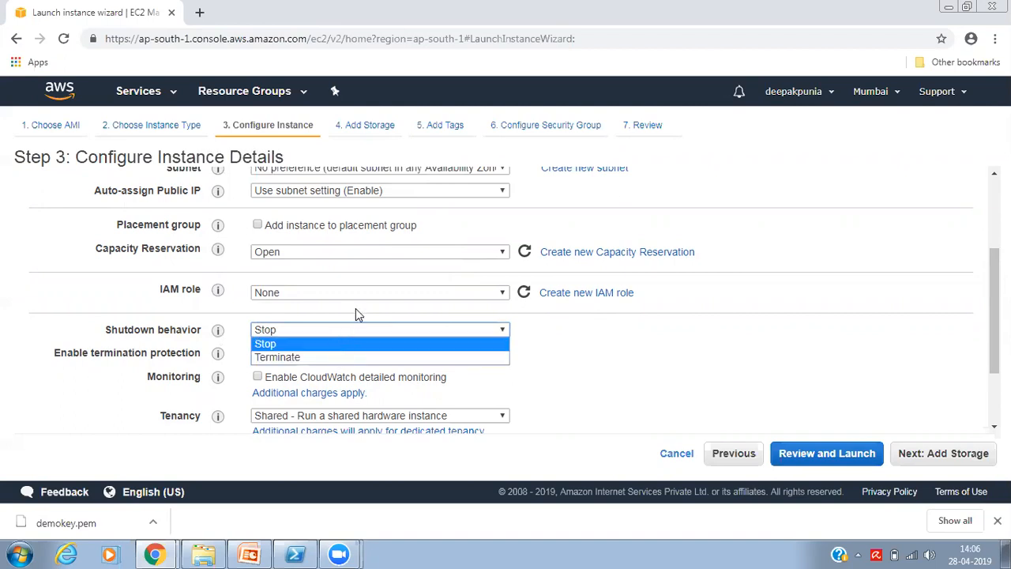
{"action": "left_click", "coordinate": [356, 309]}
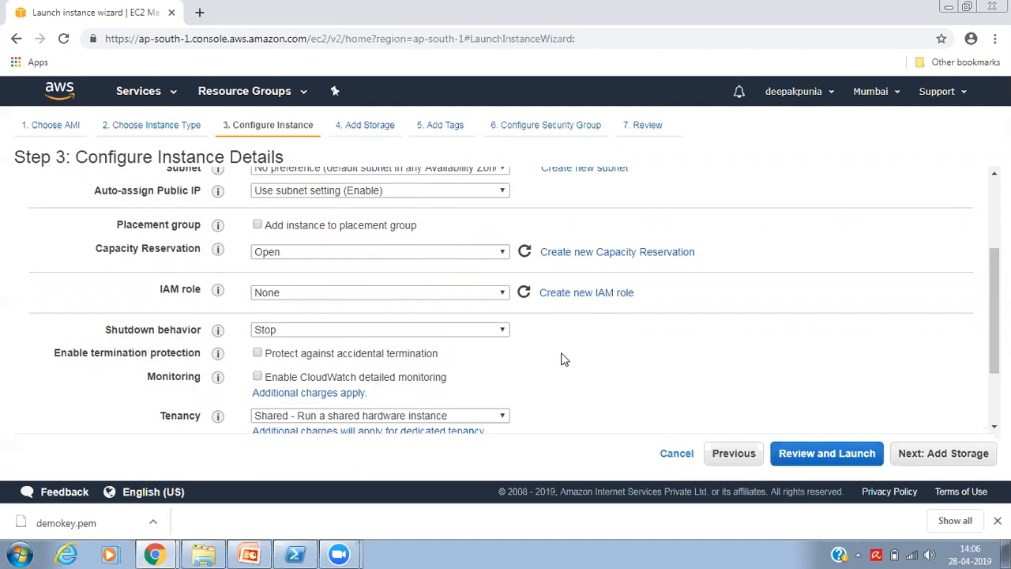
{"action": "left_click", "coordinate": [258, 355]}
{"action": "left_click", "coordinate": [258, 355]}
{"action": "left_click_drag", "start_coordinate": [995, 309], "coordinate": [994, 240]}
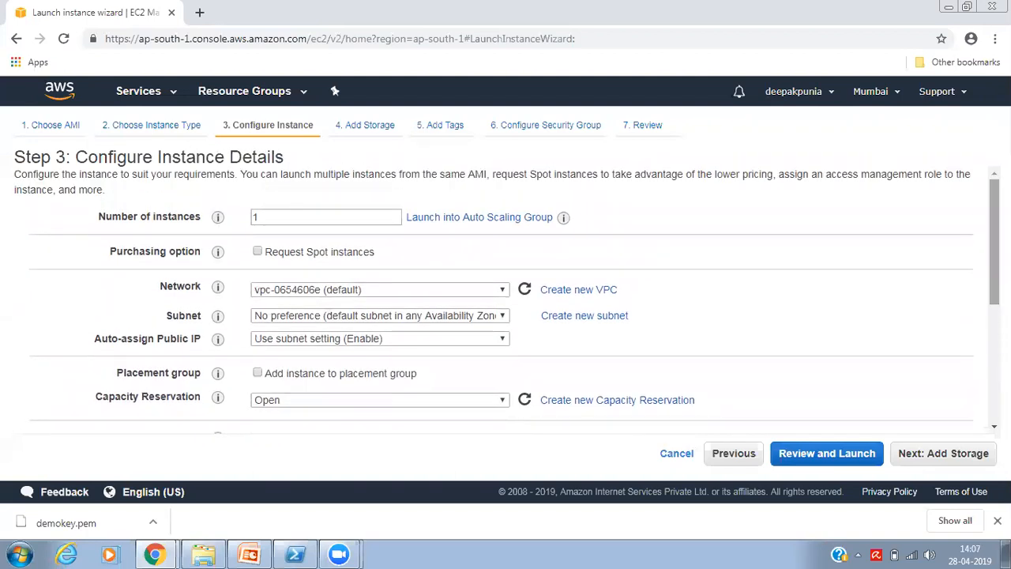
Step: Continue to the storage configuration, add an extra EBS volume and remove it, keeping only the 8 GiB root volume
{"action": "left_click", "coordinate": [954, 455]}
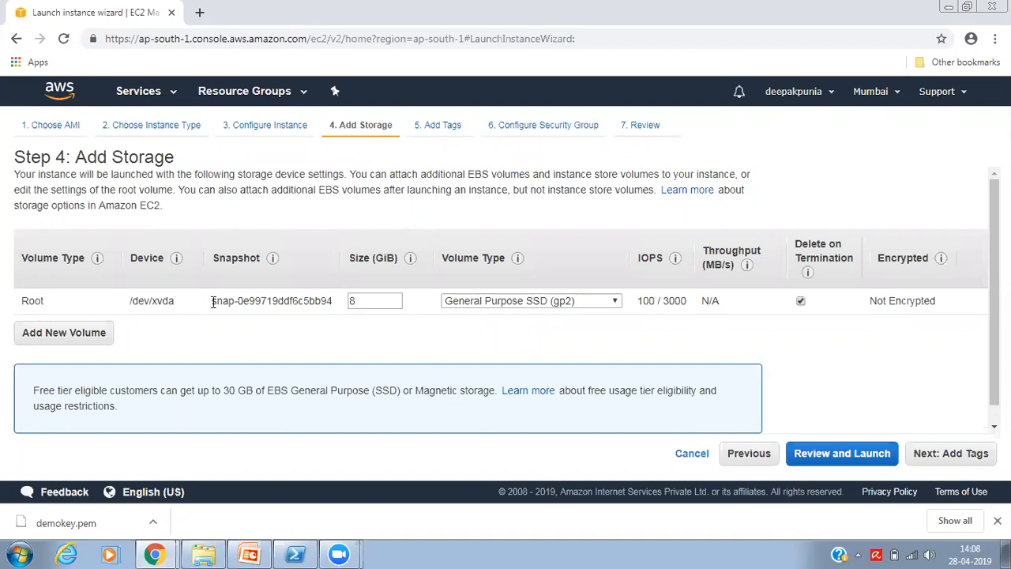
{"action": "left_click_drag", "start_coordinate": [376, 302], "coordinate": [339, 301]}
{"action": "left_click", "coordinate": [294, 347]}
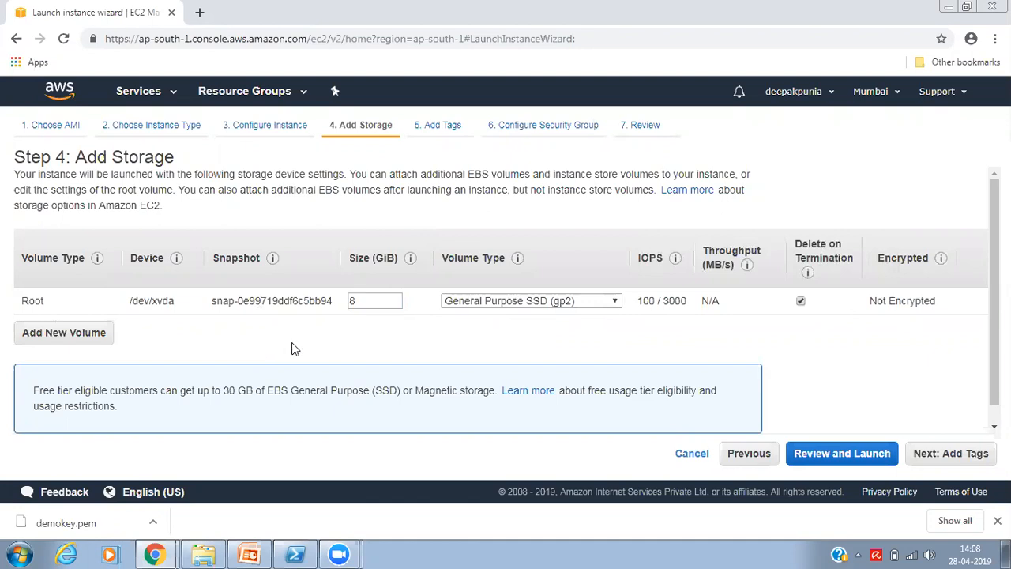
{"action": "left_click", "coordinate": [83, 333]}
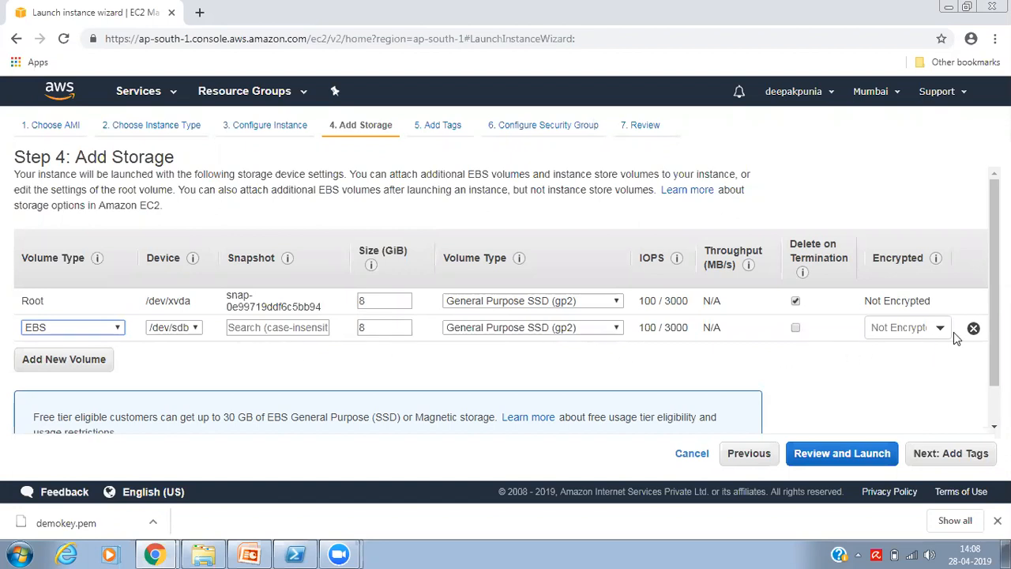
{"action": "left_click", "coordinate": [973, 327]}
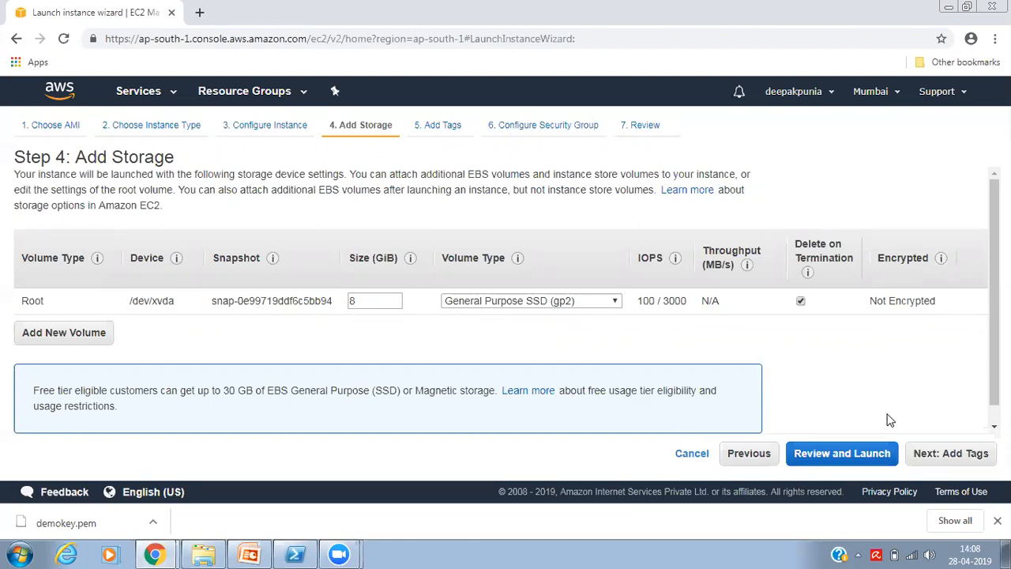
Step: Proceed to the instance tags and add a tag with key Name and value Demo
{"action": "left_click", "coordinate": [960, 457]}
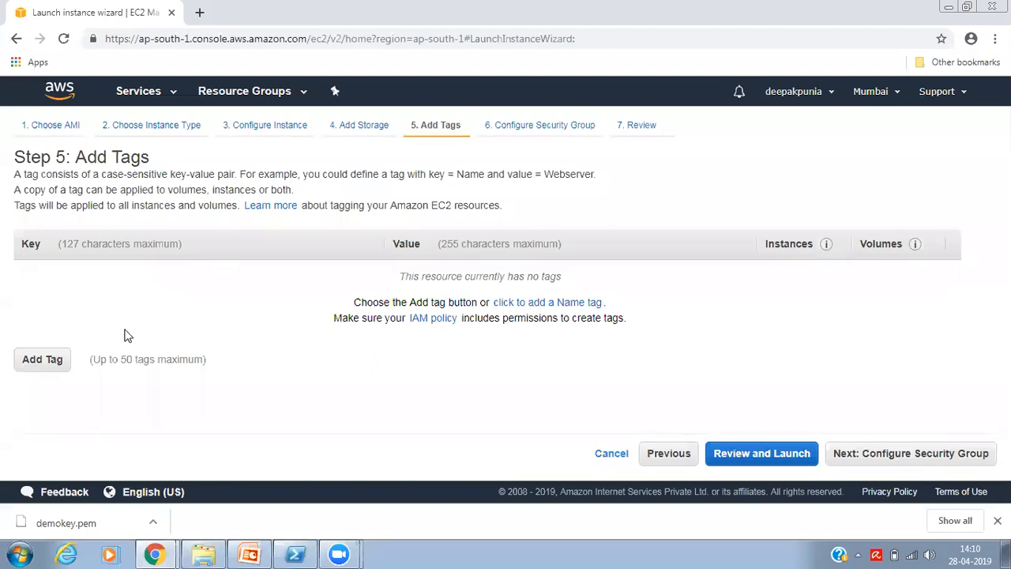
{"action": "left_click", "coordinate": [43, 360]}
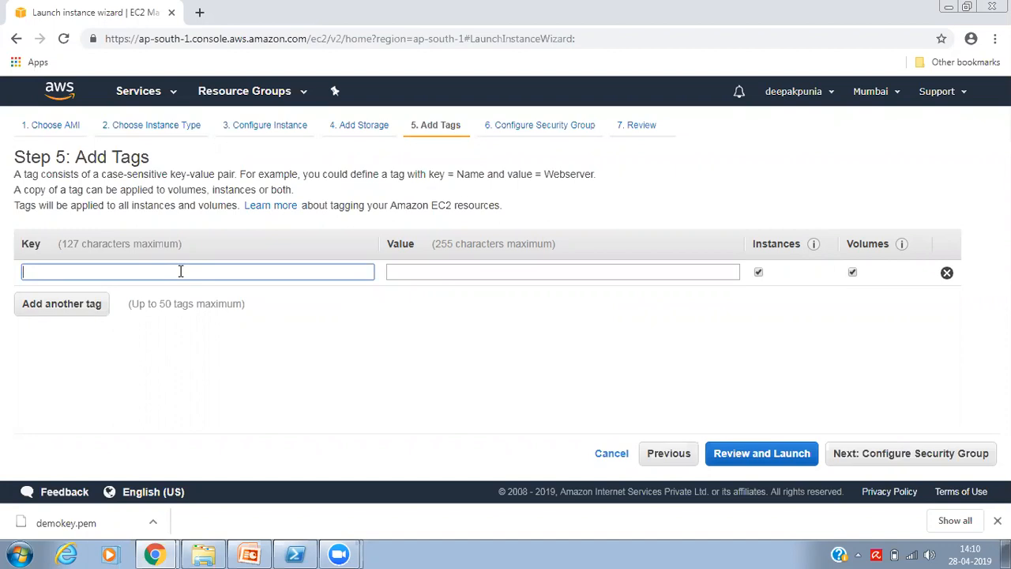
{"action": "type", "text": "Name"}
{"action": "key", "text": "Tab"}
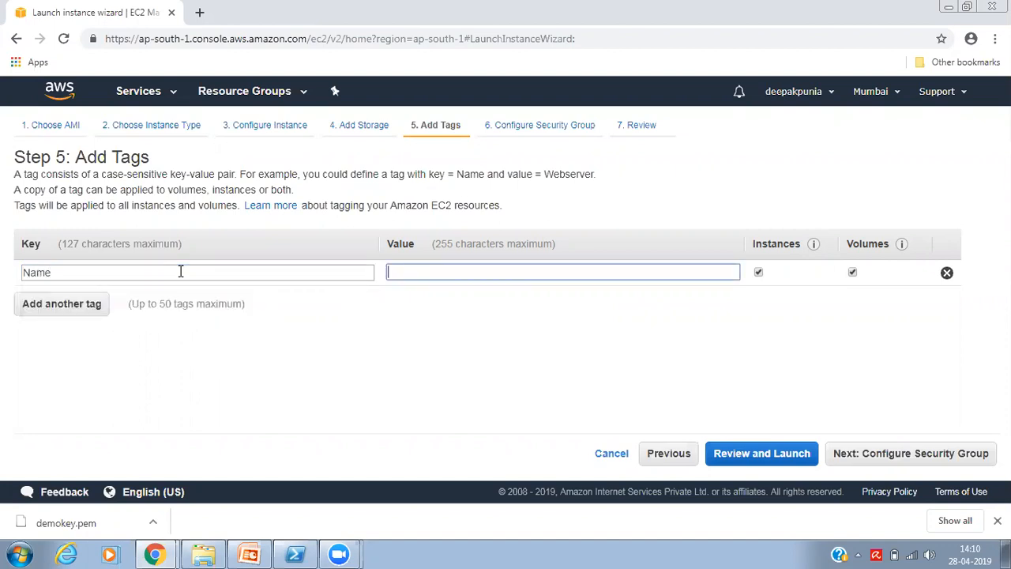
{"action": "type", "text": "Demo"}
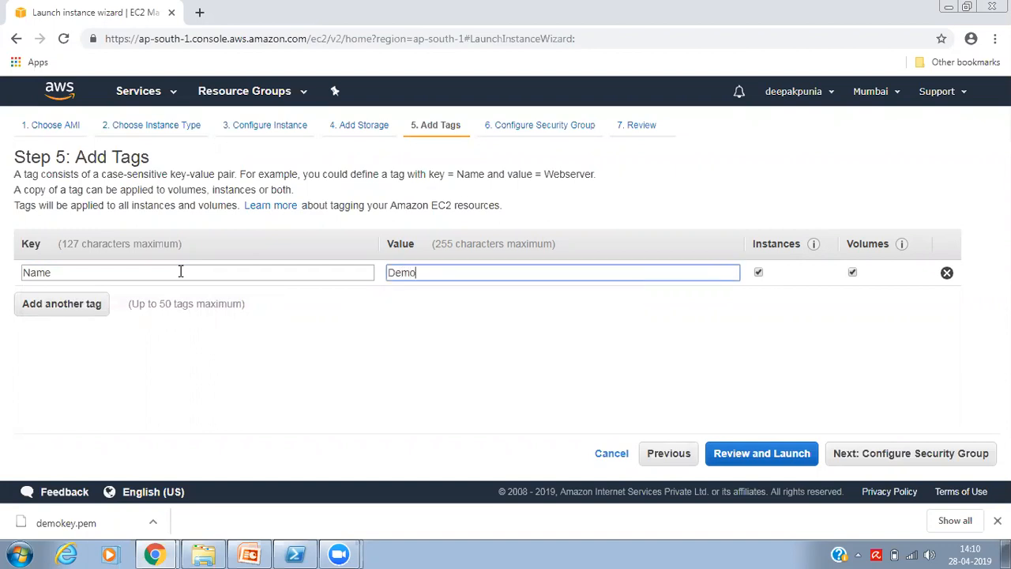
Step: Add a second tag with key Description and value "For Demo purpose"
{"action": "left_click", "coordinate": [66, 309]}
{"action": "type", "text": "Descriptio"}
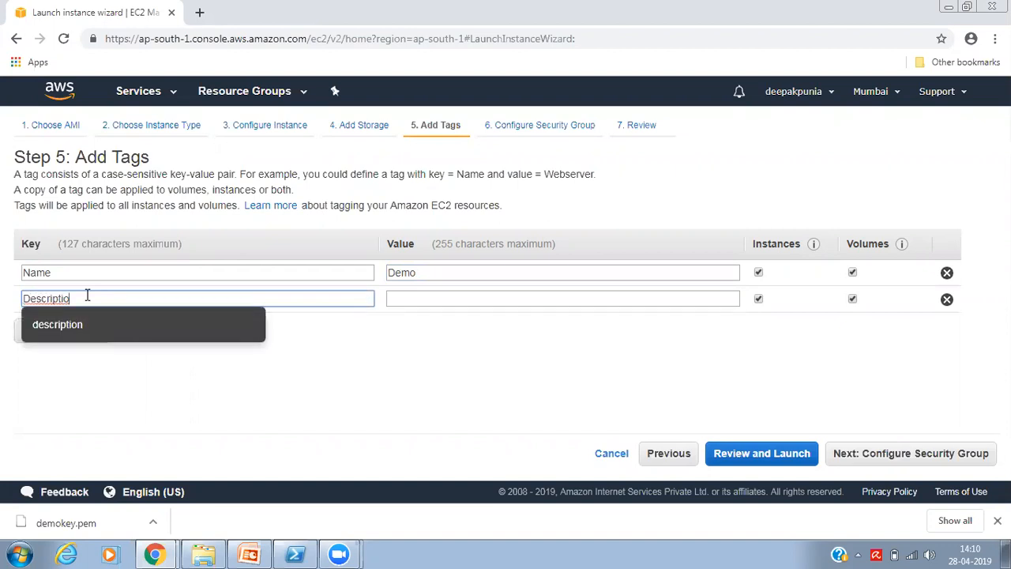
{"action": "type", "text": "n"}
{"action": "key", "text": "Tab"}
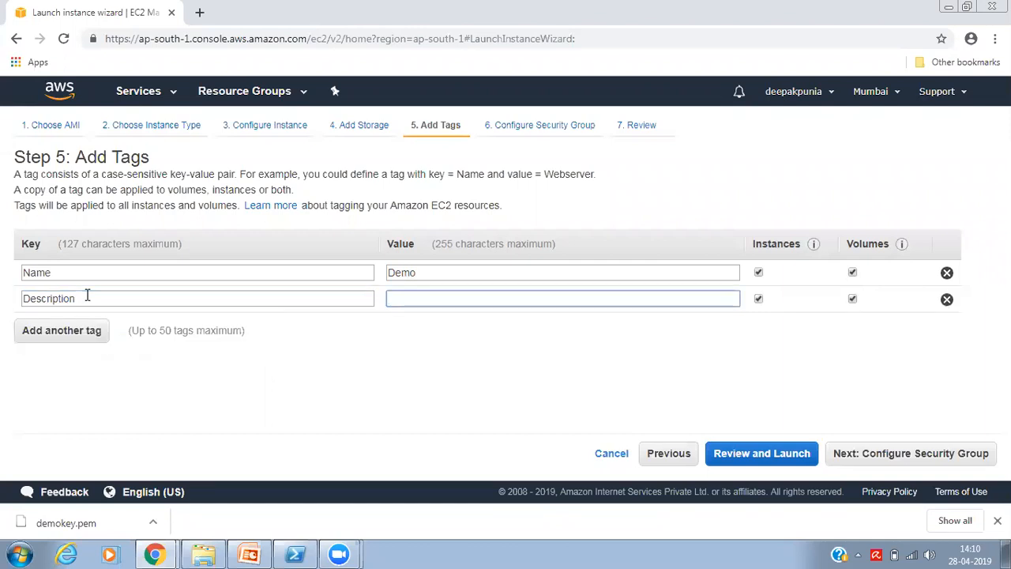
{"action": "type", "text": "For Demo purpose"}
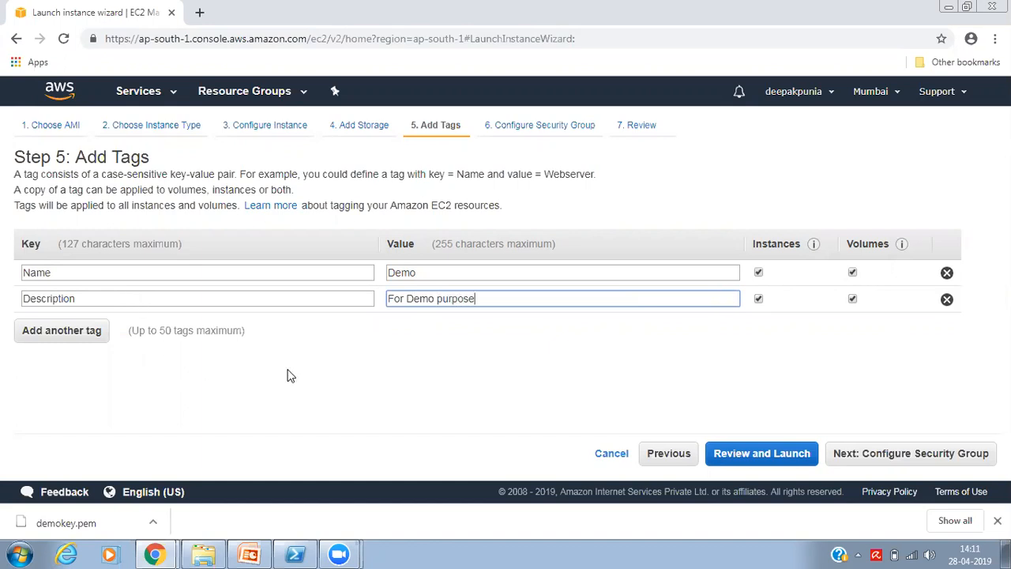
{"action": "left_click", "coordinate": [343, 362]}
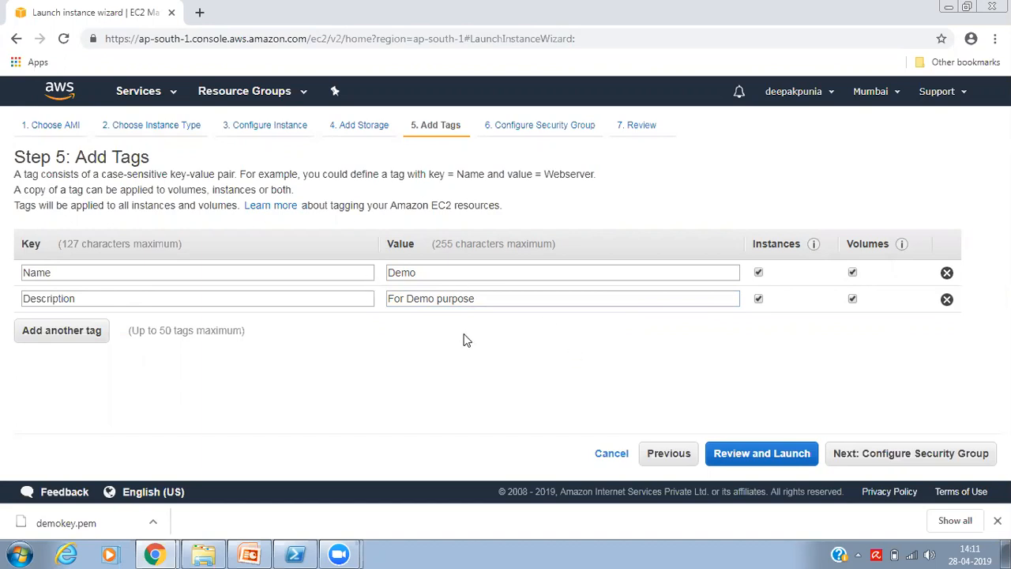
Step: Continue to the security group configuration and name the new security group "standard"
{"action": "left_click", "coordinate": [924, 456]}
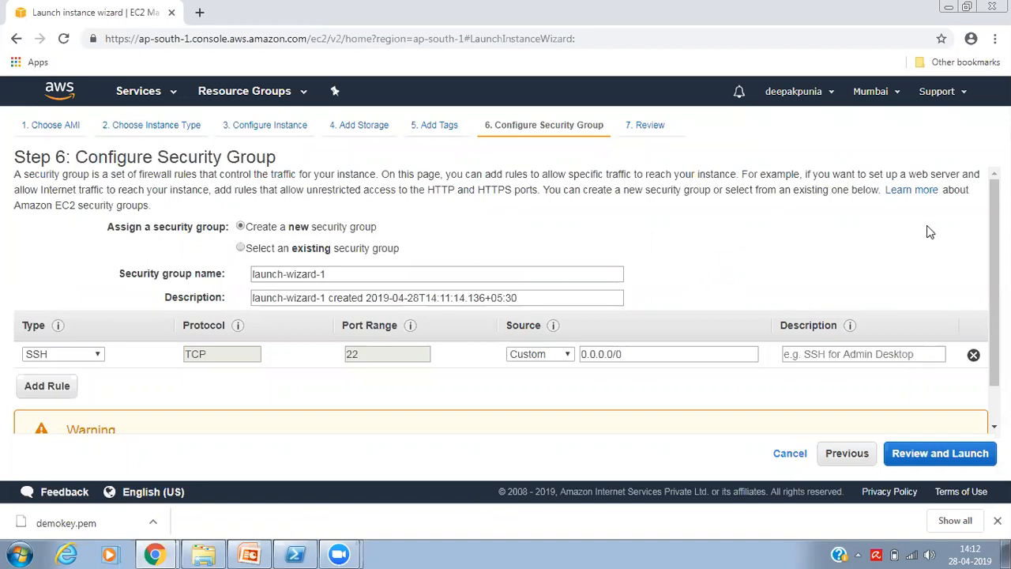
{"action": "mouse_move", "coordinate": [994, 276]}
{"action": "left_mouse_down"}
{"action": "mouse_move", "coordinate": [995, 312]}
{"action": "mouse_move", "coordinate": [994, 277]}
{"action": "left_mouse_up"}
{"action": "left_click_drag", "start_coordinate": [349, 270], "coordinate": [223, 270]}
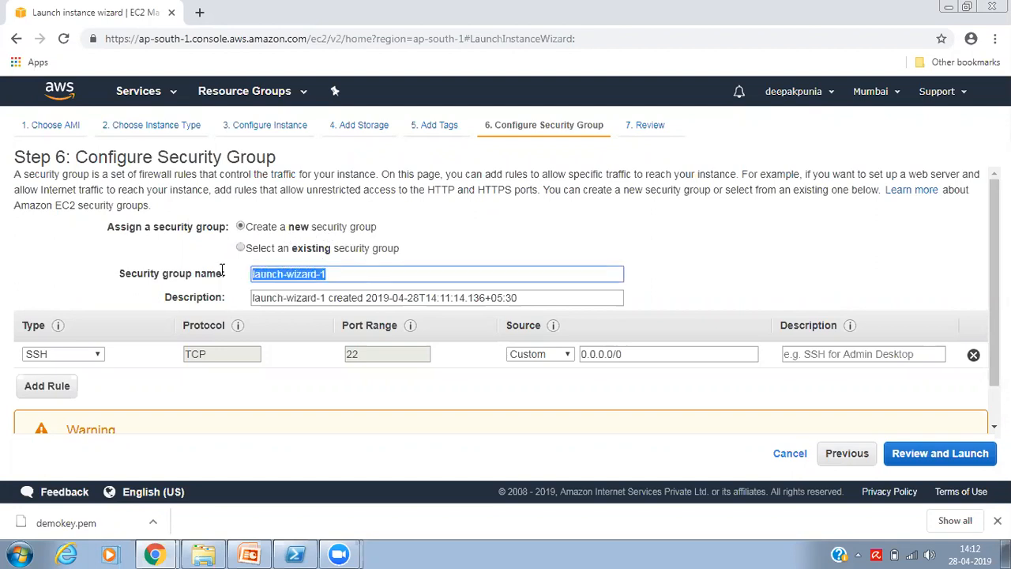
{"action": "type", "text": "sta"}
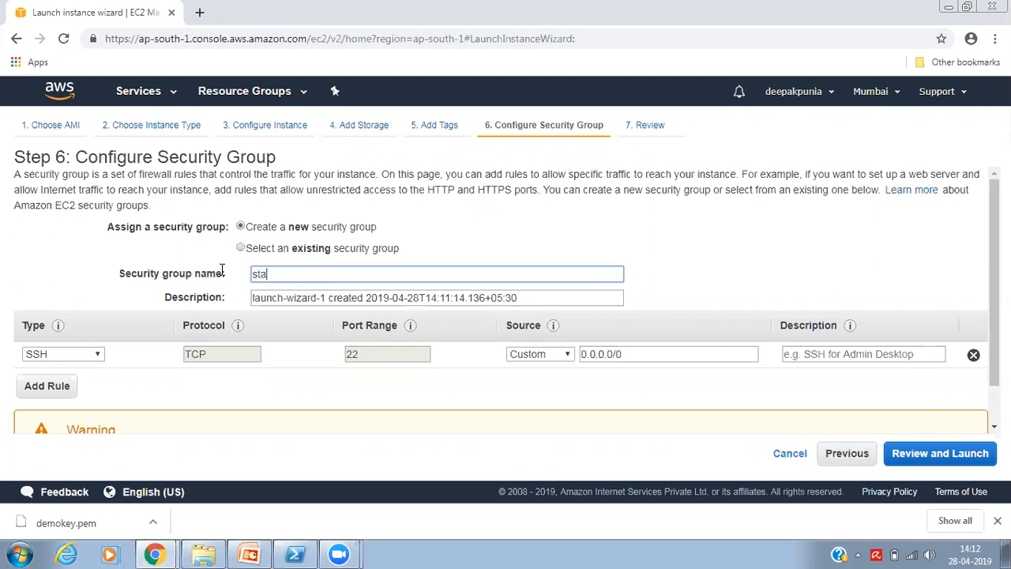
{"action": "type", "text": "ndard demo"}
{"action": "key", "text": "BackSpace"}
{"action": "key", "text": "BackSpace"}
{"action": "key", "text": "BackSpace"}
{"action": "key", "text": "BackSpace"}
{"action": "key", "text": "BackSpace"}
{"action": "key", "text": "Tab"}
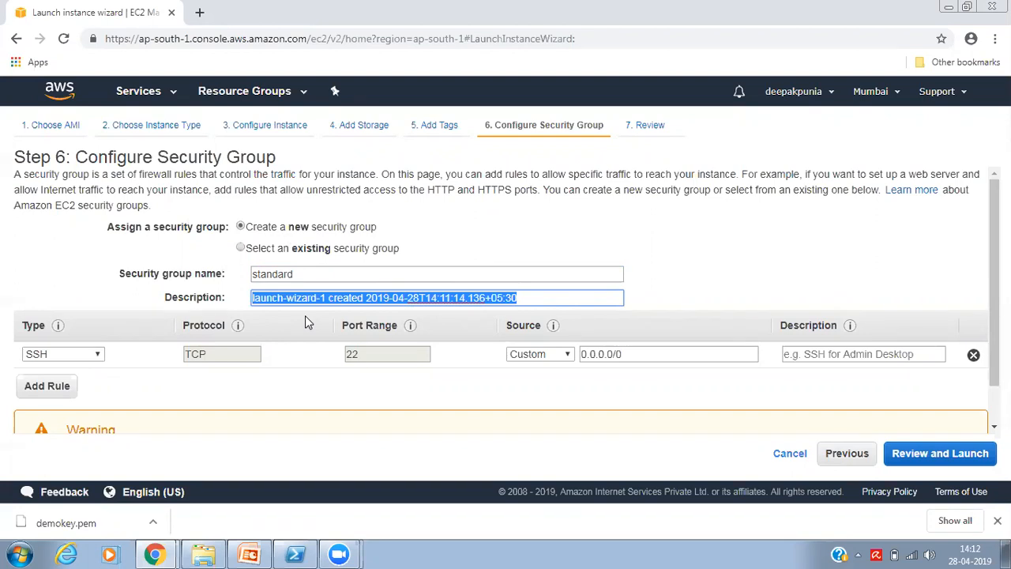
Step: Set the security group's description to "ssh http https"
{"action": "type", "text": "s"}
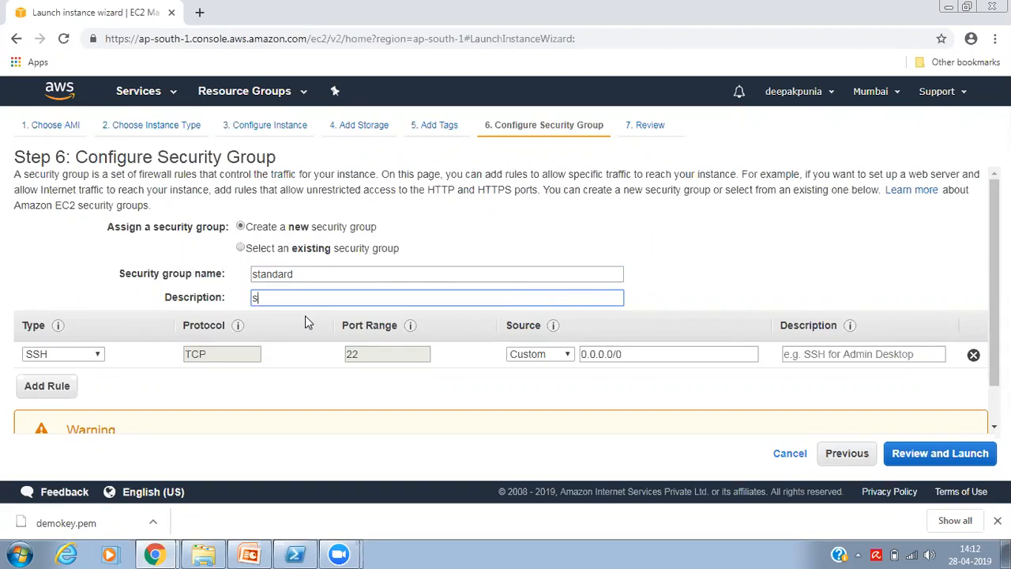
{"action": "type", "text": "sh"}
{"action": "type", "text": "http https"}
Step: Add two more inbound rules to the security group, one of type HTTP and one of type HTTPS
{"action": "left_click", "coordinate": [57, 387]}
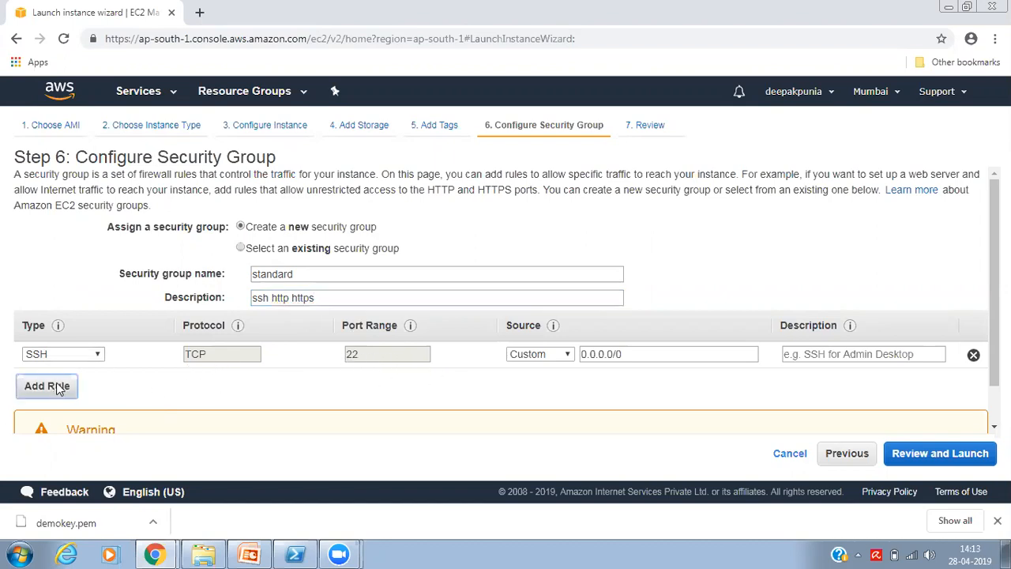
{"action": "left_click", "coordinate": [66, 383]}
{"action": "scroll", "coordinate": [44, 308], "scroll_direction": "down", "scroll_amount": 1}
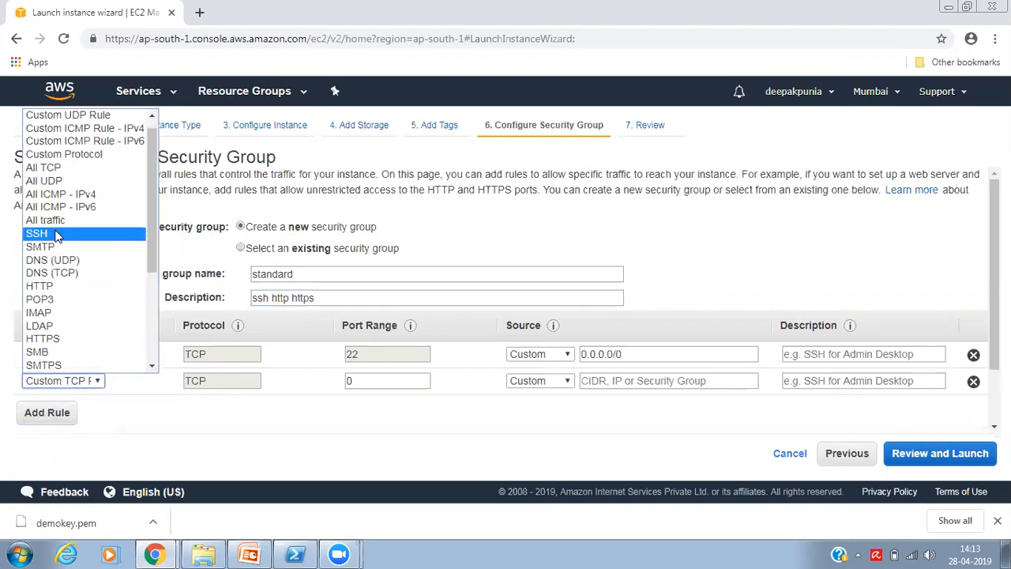
{"action": "left_click", "coordinate": [82, 284]}
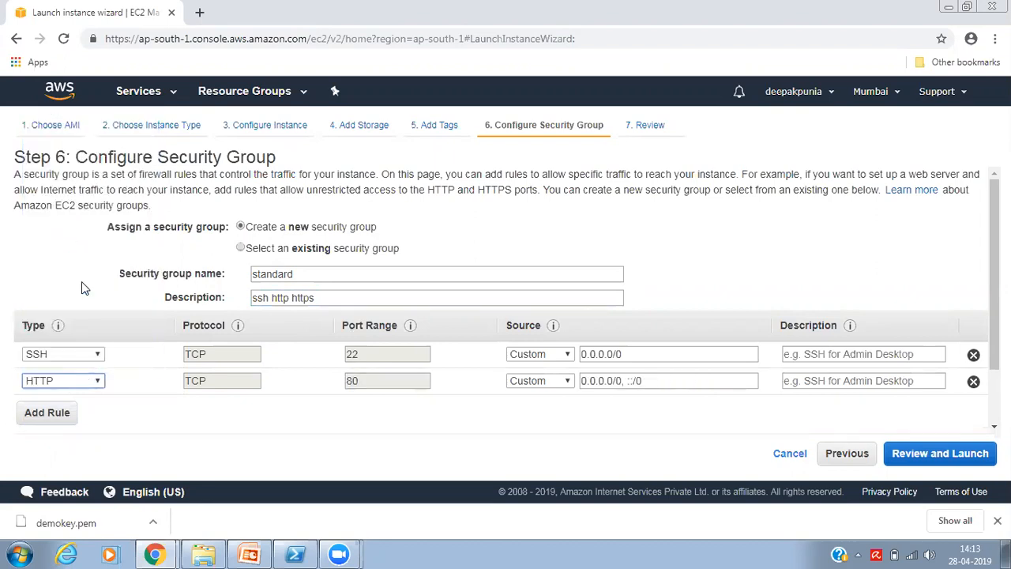
{"action": "left_click", "coordinate": [55, 419]}
{"action": "left_click", "coordinate": [62, 407]}
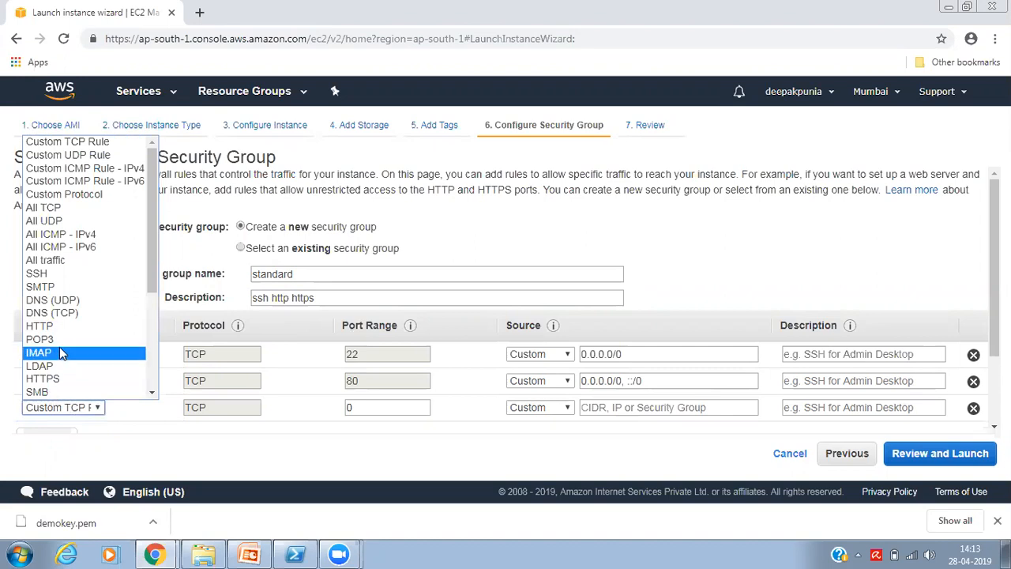
{"action": "left_click", "coordinate": [55, 378]}
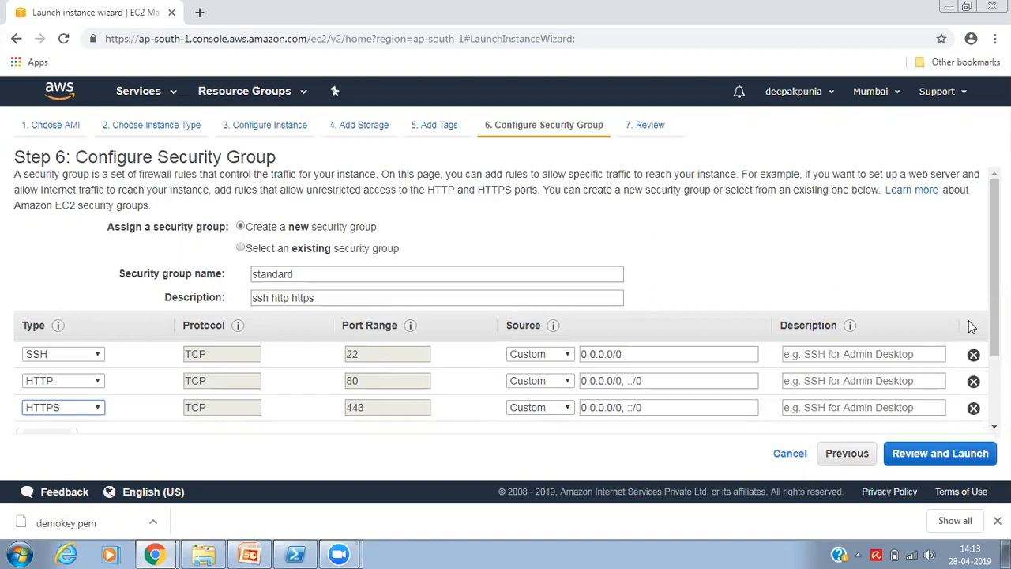
Step: Restrict the source of the SSH rule to My IP
{"action": "scroll", "coordinate": [971, 325], "scroll_direction": "down", "scroll_amount": 2}
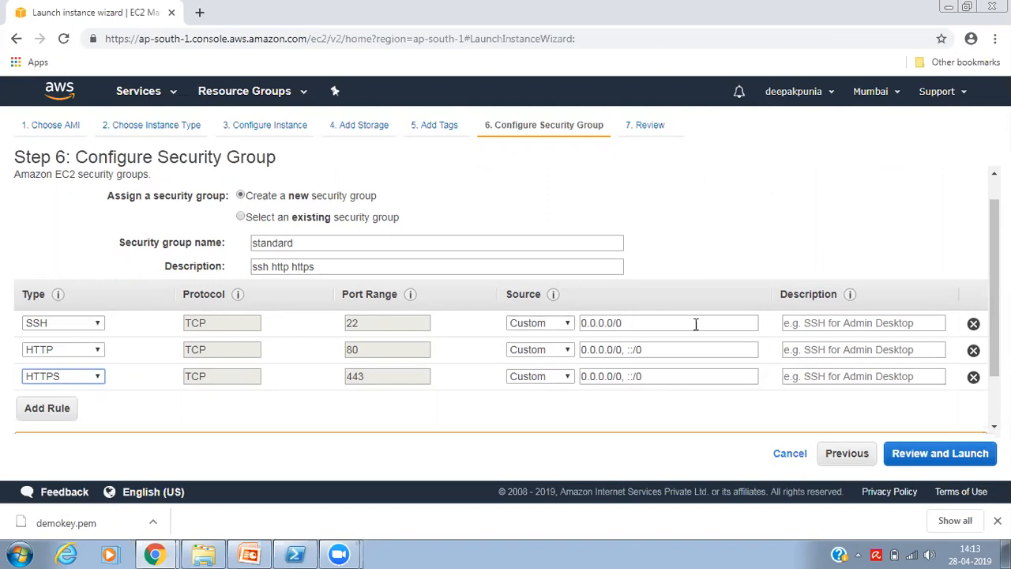
{"action": "left_click", "coordinate": [551, 326]}
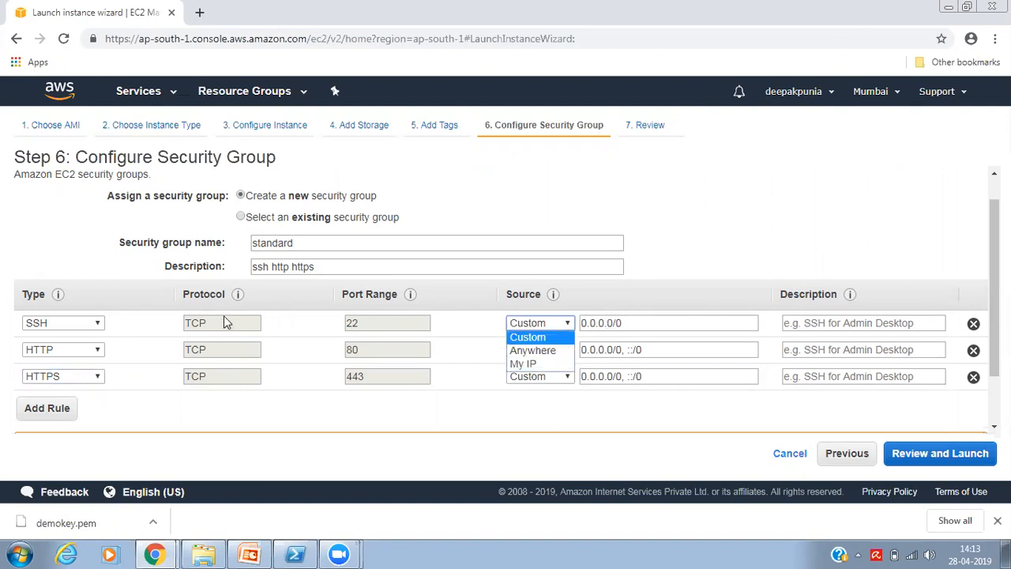
{"action": "left_click", "coordinate": [542, 364]}
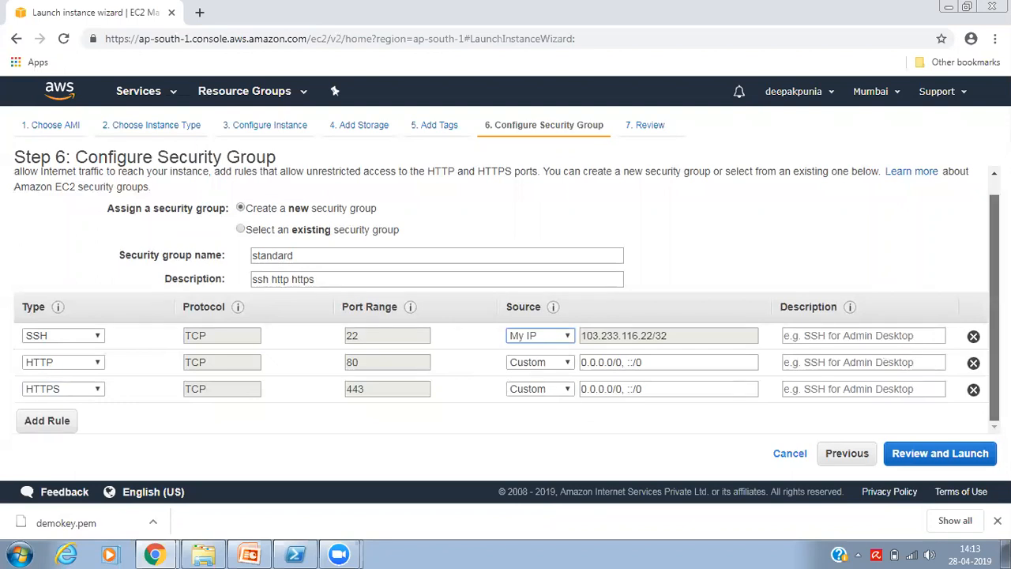
{"action": "scroll", "coordinate": [506, 301], "scroll_direction": "up", "scroll_amount": 1}
{"action": "scroll", "coordinate": [507, 301], "scroll_direction": "down", "scroll_amount": 1}
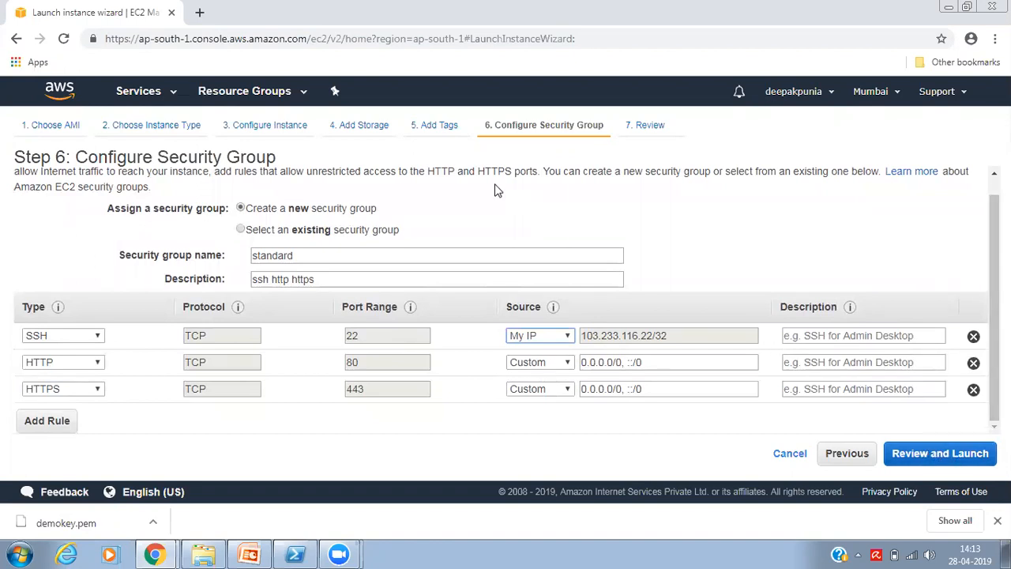
Step: Continue to the launch review and check the AMI, instance type and security group rules
{"action": "left_click", "coordinate": [923, 455]}
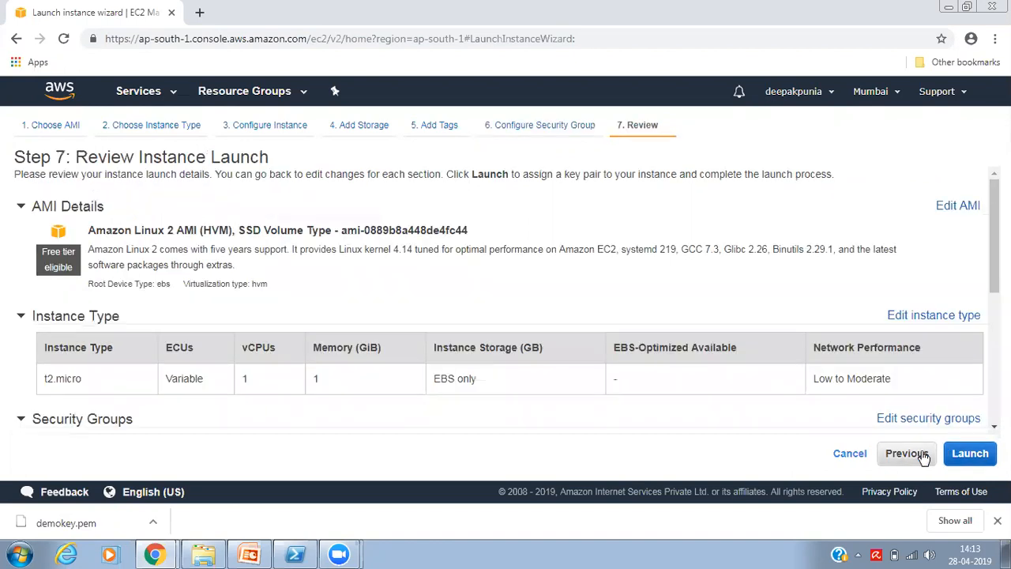
{"action": "left_click_drag", "start_coordinate": [995, 236], "coordinate": [994, 236]}
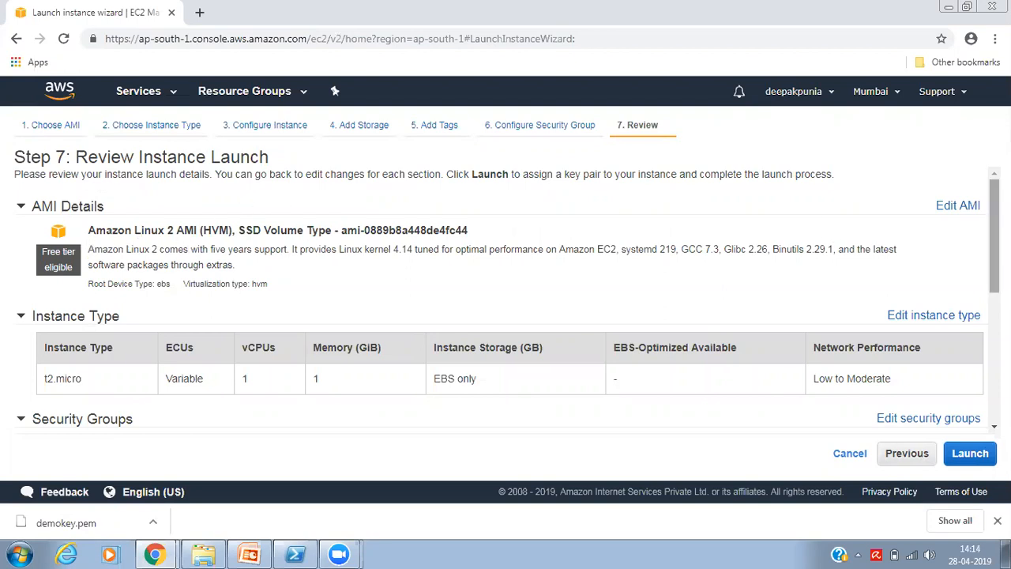
{"action": "left_click_drag", "start_coordinate": [984, 250], "coordinate": [978, 419]}
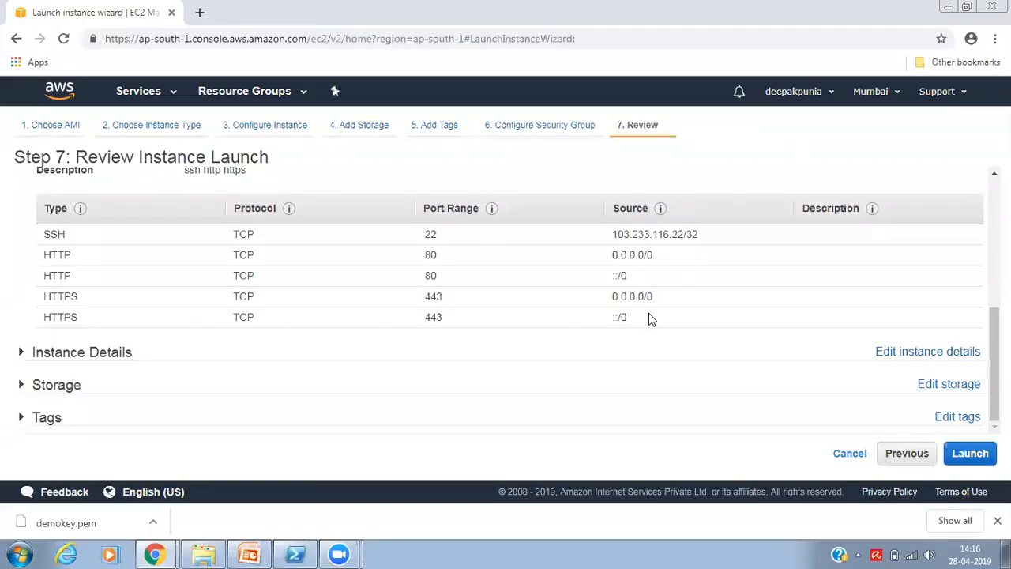
Step: Proceed to launch, create a new key pair named keydemo and download its private key file
{"action": "left_click", "coordinate": [973, 454]}
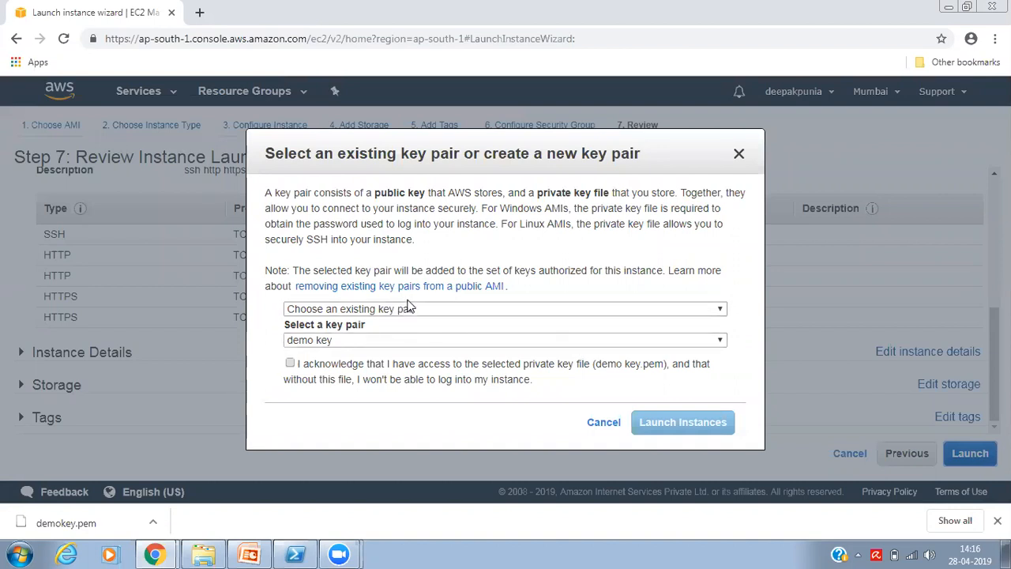
{"action": "left_click", "coordinate": [455, 313]}
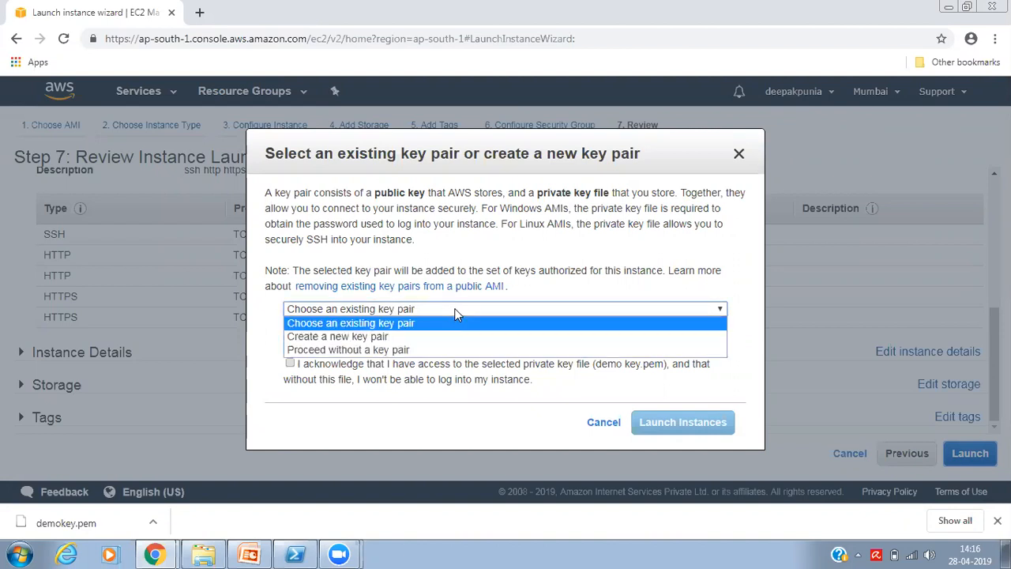
{"action": "left_click", "coordinate": [418, 334]}
{"action": "left_click", "coordinate": [359, 340]}
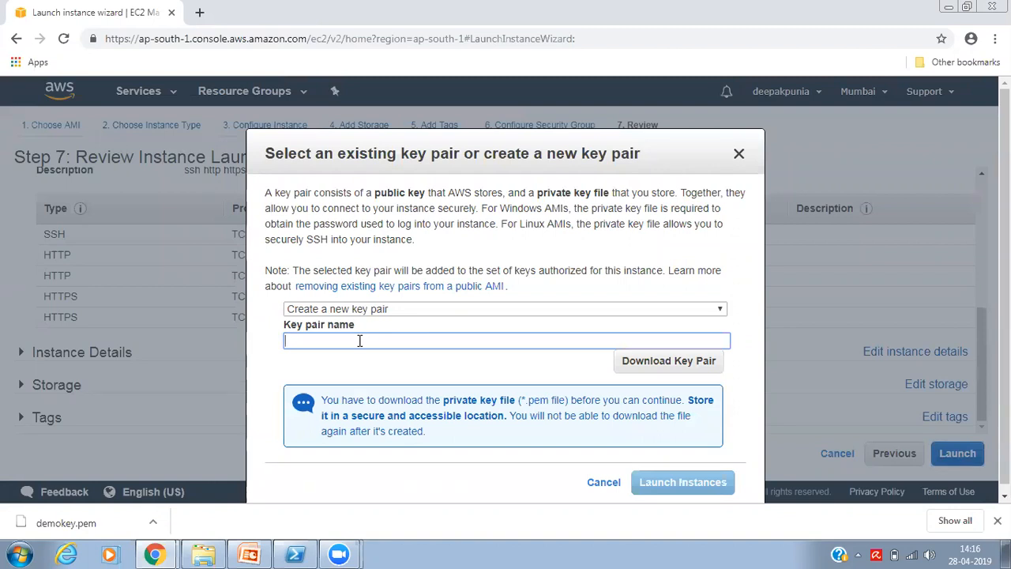
{"action": "type", "text": "keydemo"}
{"action": "left_click", "coordinate": [663, 365]}
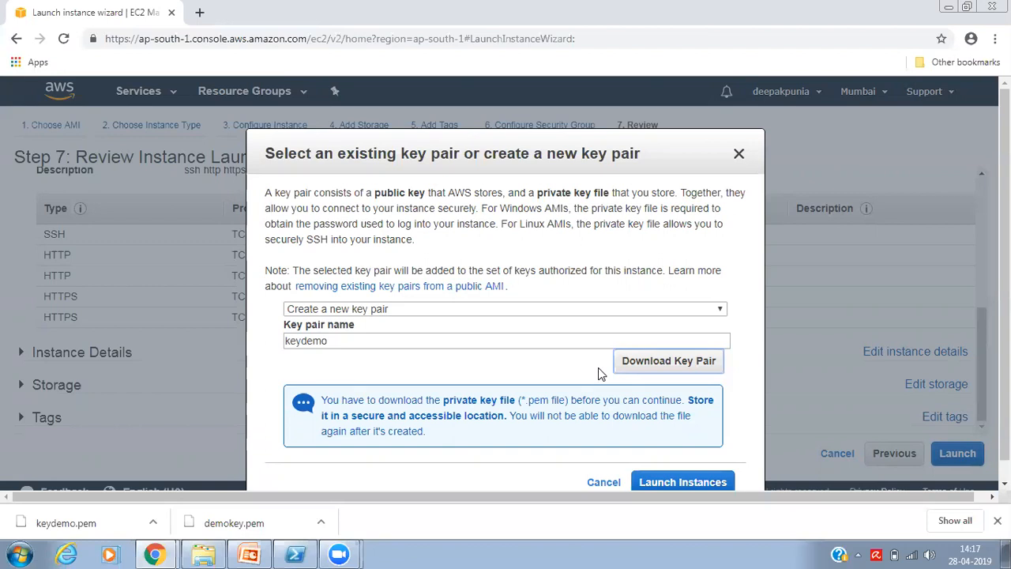
{"action": "left_click", "coordinate": [677, 366]}
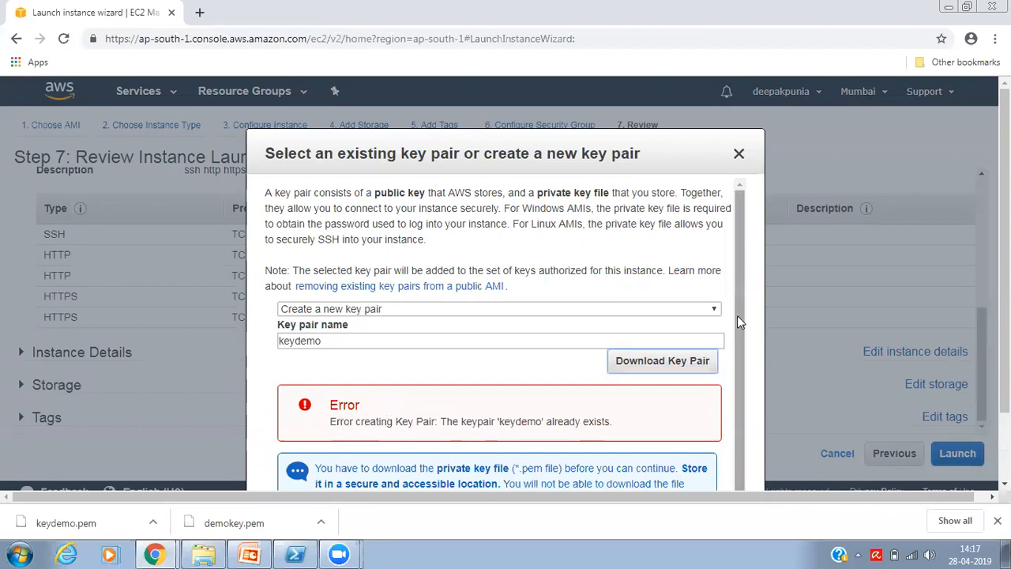
Step: Launch the instance with the new keydemo key pair
{"action": "left_click_drag", "start_coordinate": [737, 316], "coordinate": [735, 379]}
{"action": "left_click_drag", "start_coordinate": [668, 156], "coordinate": [658, 104]}
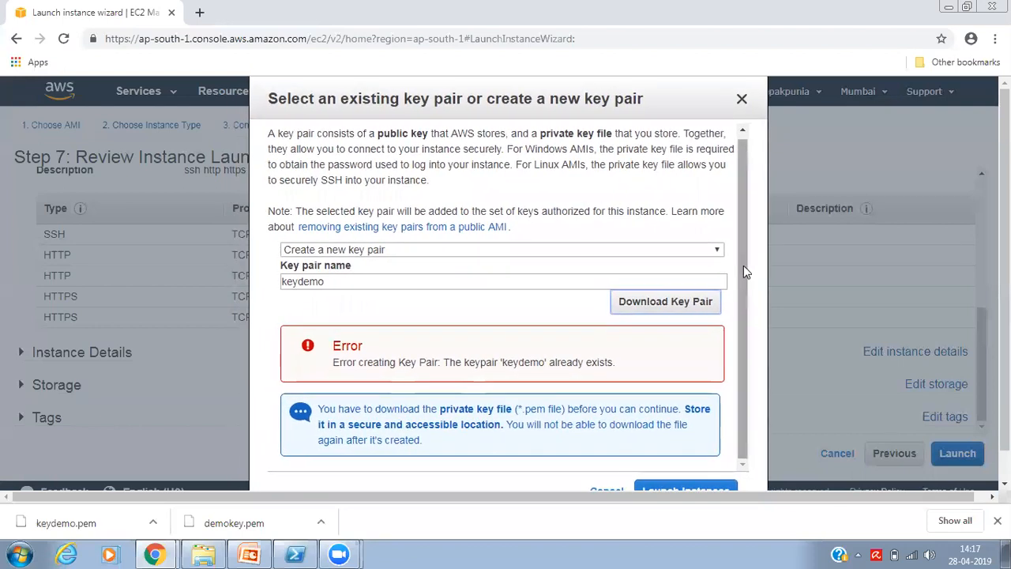
{"action": "left_click", "coordinate": [692, 488]}
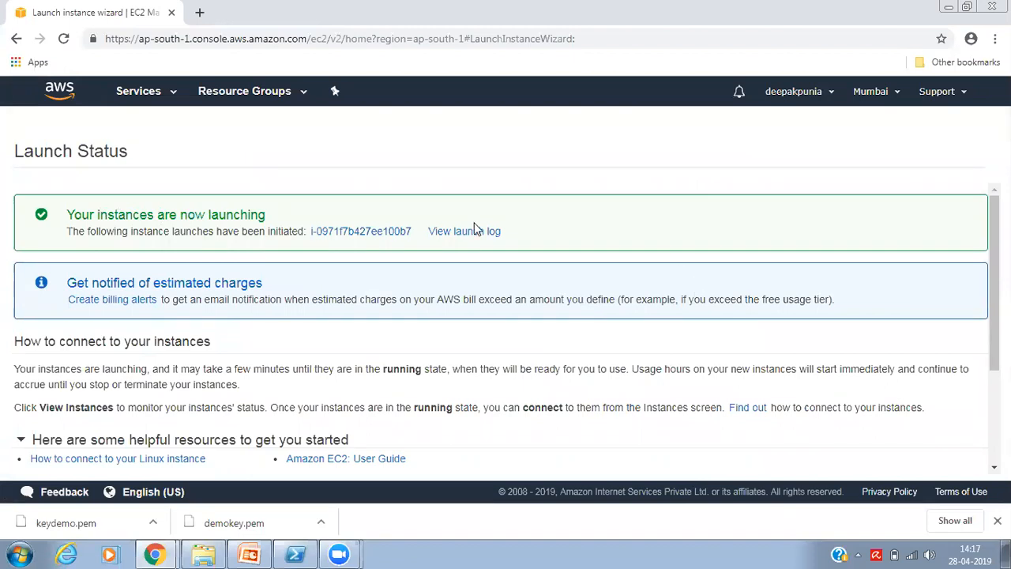
Step: Open the newly launched instance from the launch status page and examine its description, including DNS names, IP addresses and security group
{"action": "left_click", "coordinate": [355, 234]}
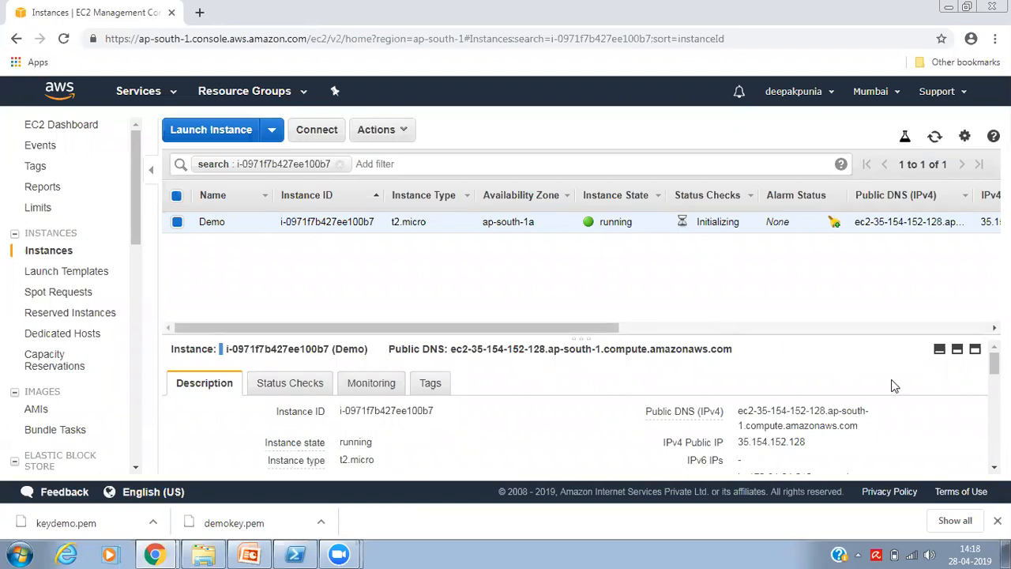
{"action": "scroll", "coordinate": [993, 364], "scroll_direction": "down", "scroll_amount": 2}
{"action": "left_click_drag", "start_coordinate": [994, 371], "coordinate": [994, 372]}
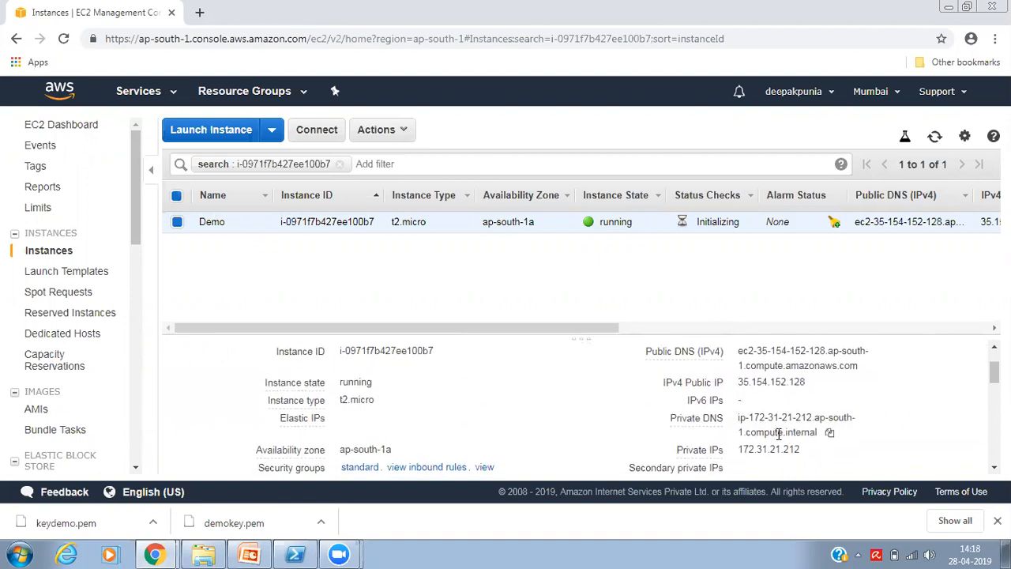
{"action": "mouse_move", "coordinate": [994, 373]}
{"action": "left_mouse_down"}
{"action": "mouse_move", "coordinate": [994, 387]}
{"action": "mouse_move", "coordinate": [994, 362]}
{"action": "left_mouse_up"}
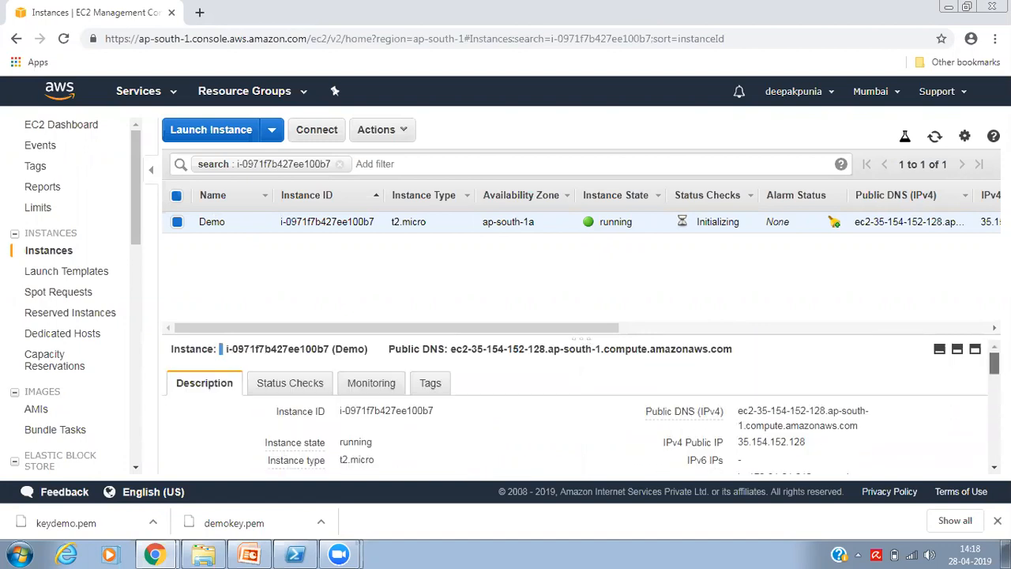